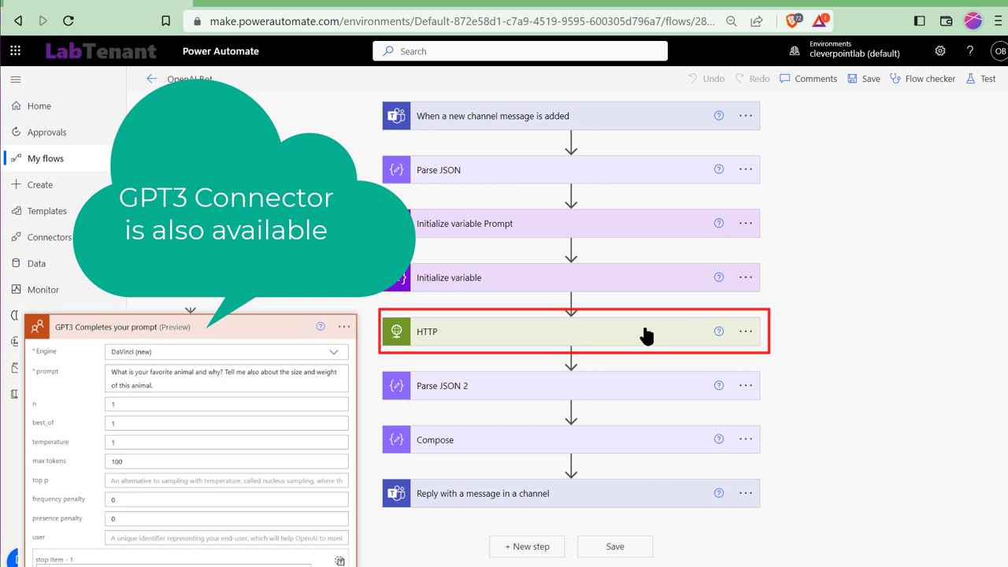
Step: Expand the HTTP step to reveal its POST to OpenAI completions using ApiKey and Prompt
left_click(646, 332)
scroll(670, 315, "down", 3)
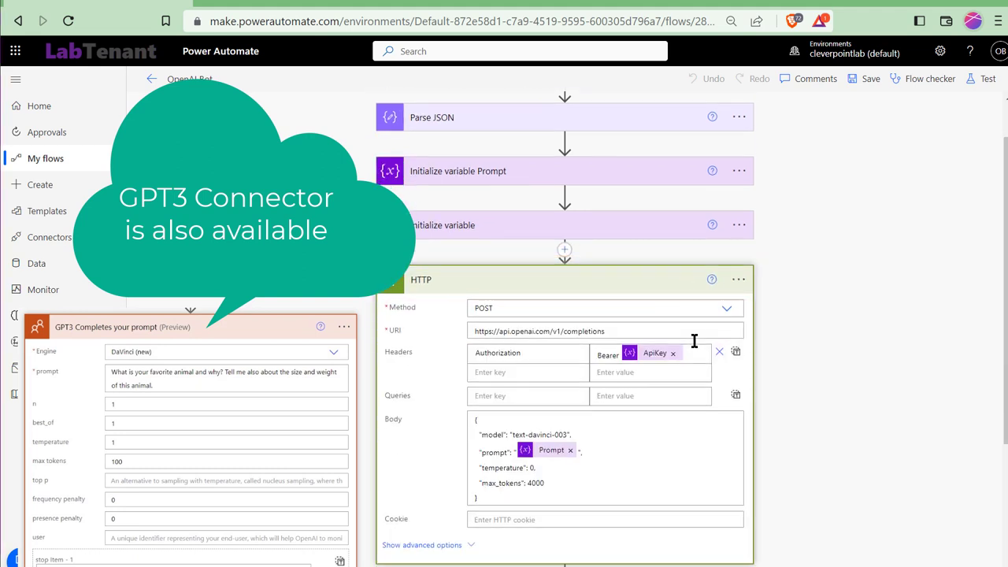
scroll(696, 349, "down", 1)
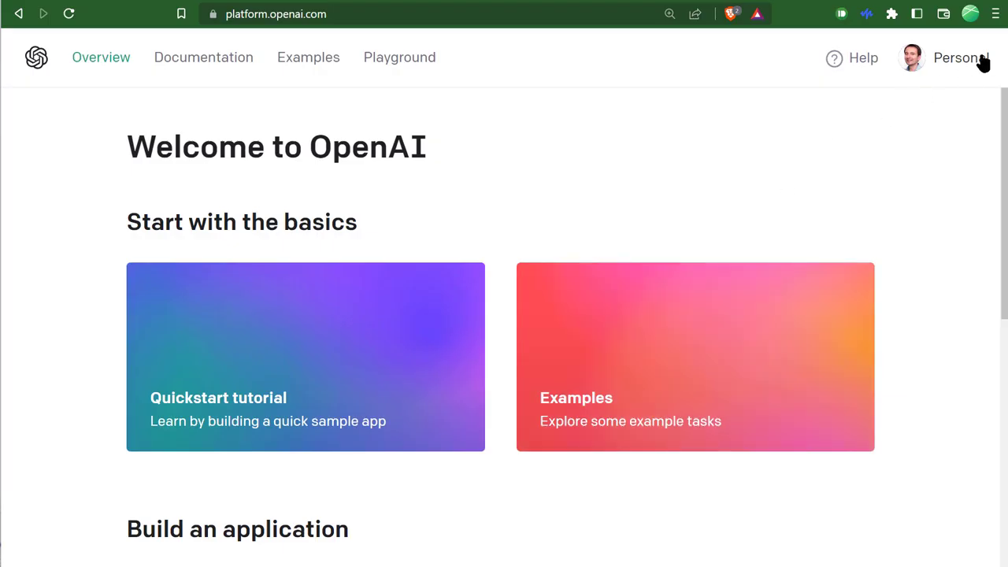
Step: Create a new OpenAI secret API key from the API keys page and copy it
left_click(981, 59)
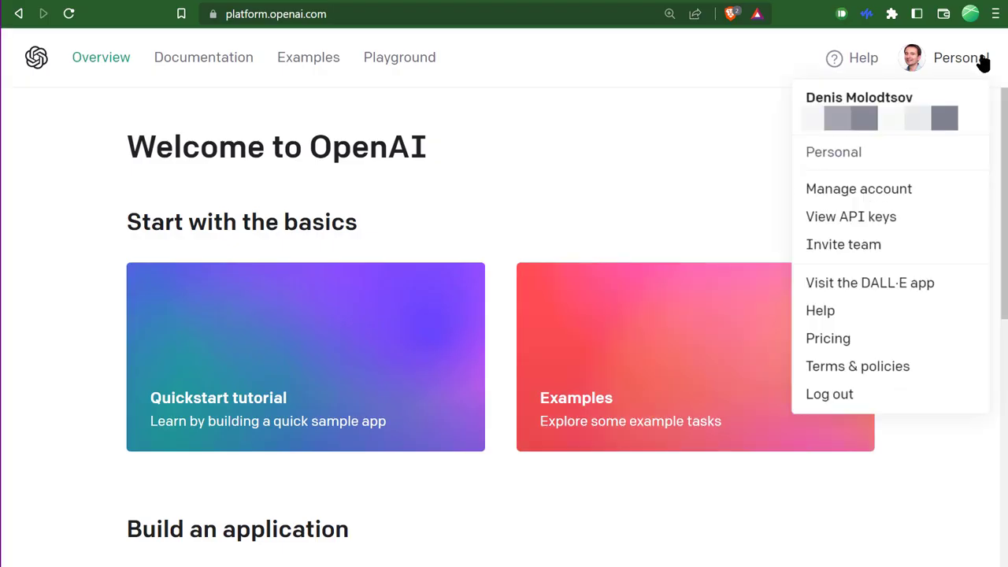
left_click(879, 228)
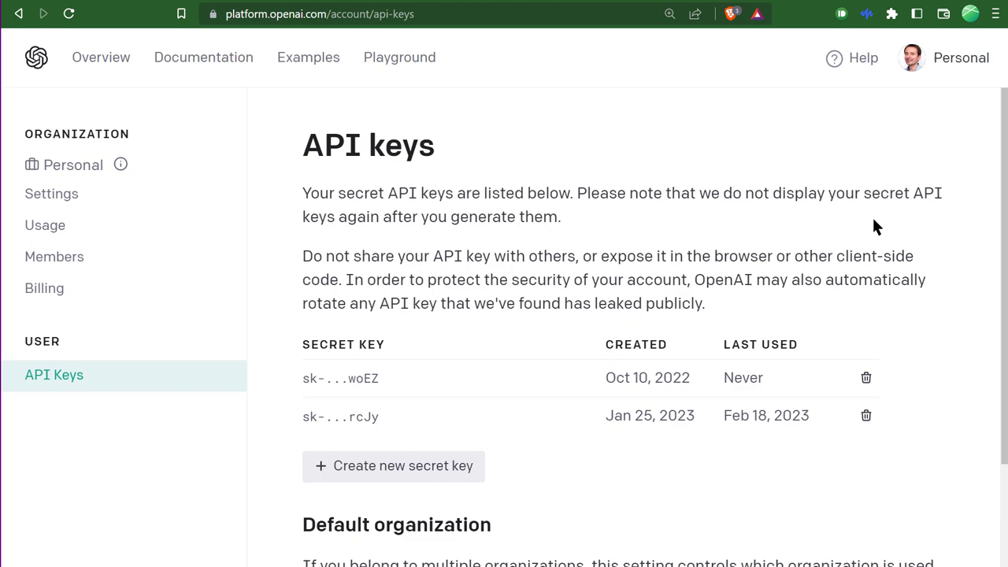
left_click(423, 478)
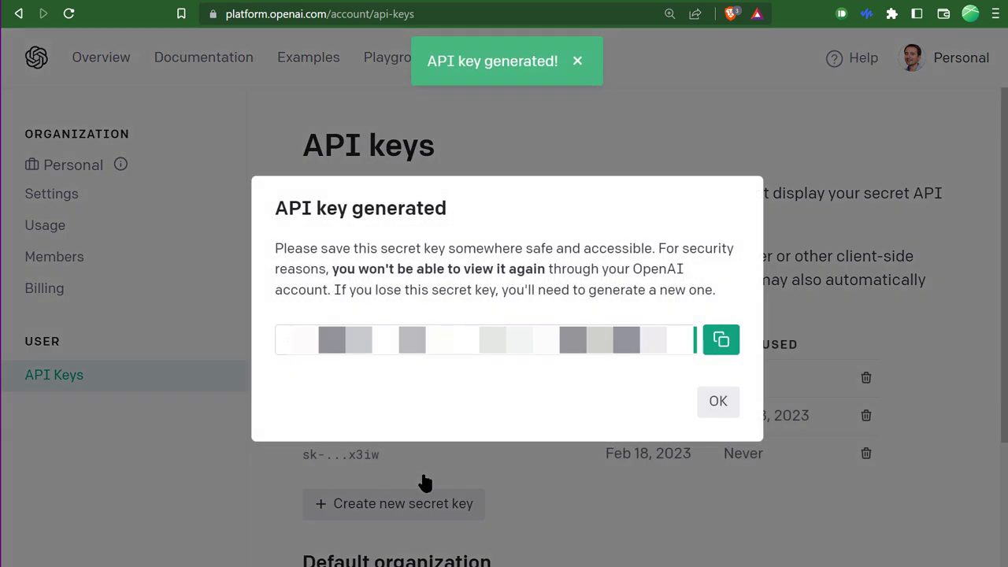
left_click(724, 346)
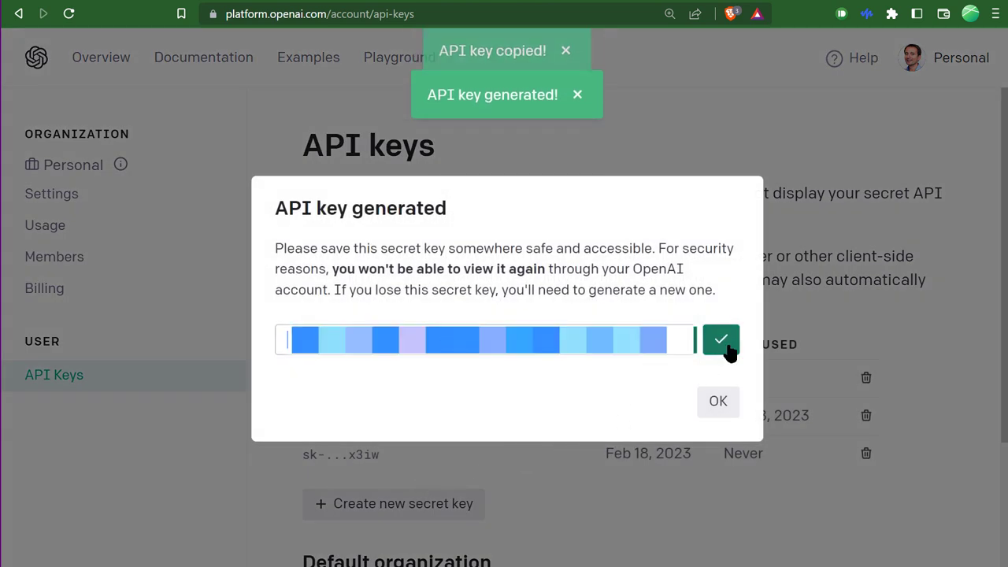
left_click(719, 404)
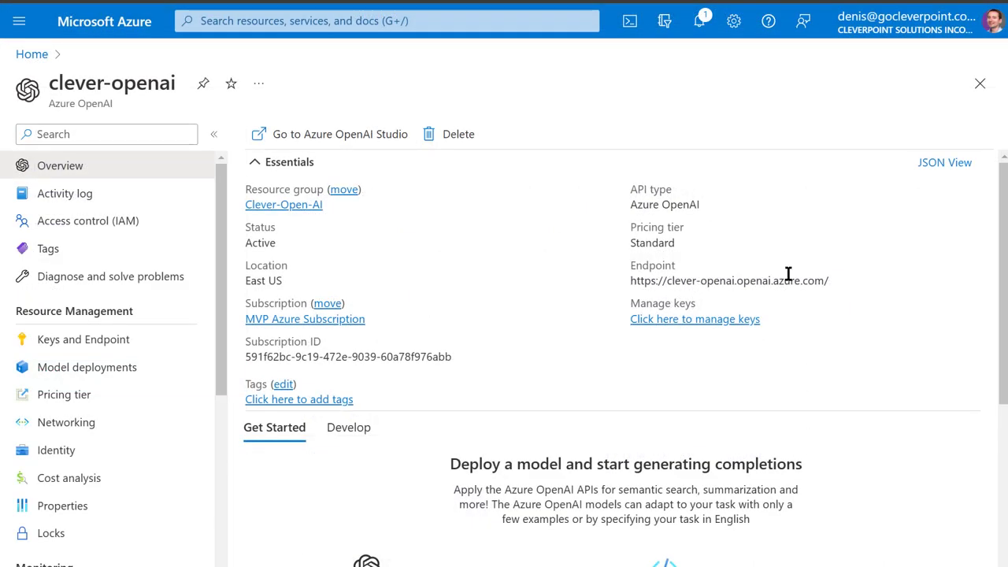
left_click_drag(632, 204, 702, 206)
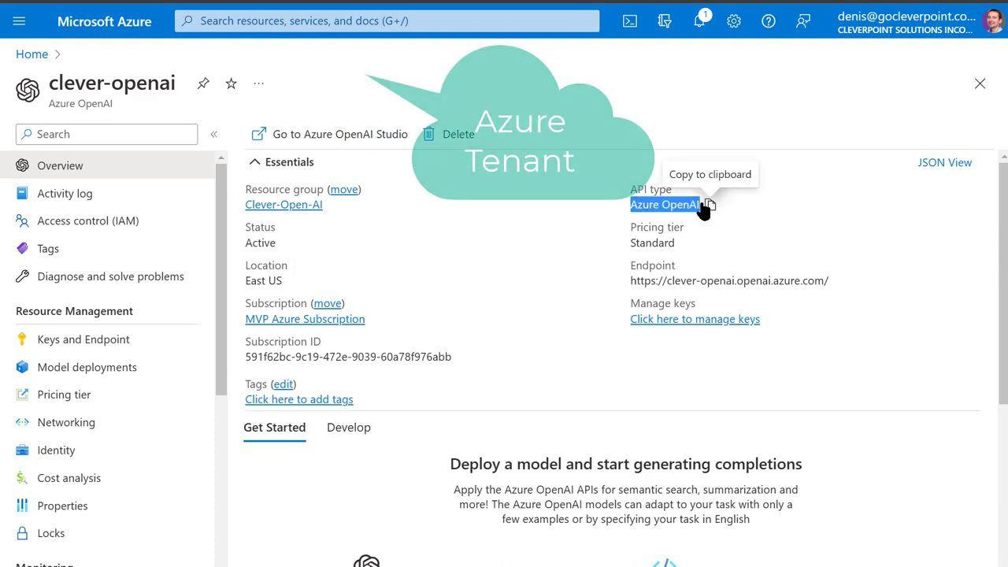
left_click(741, 244)
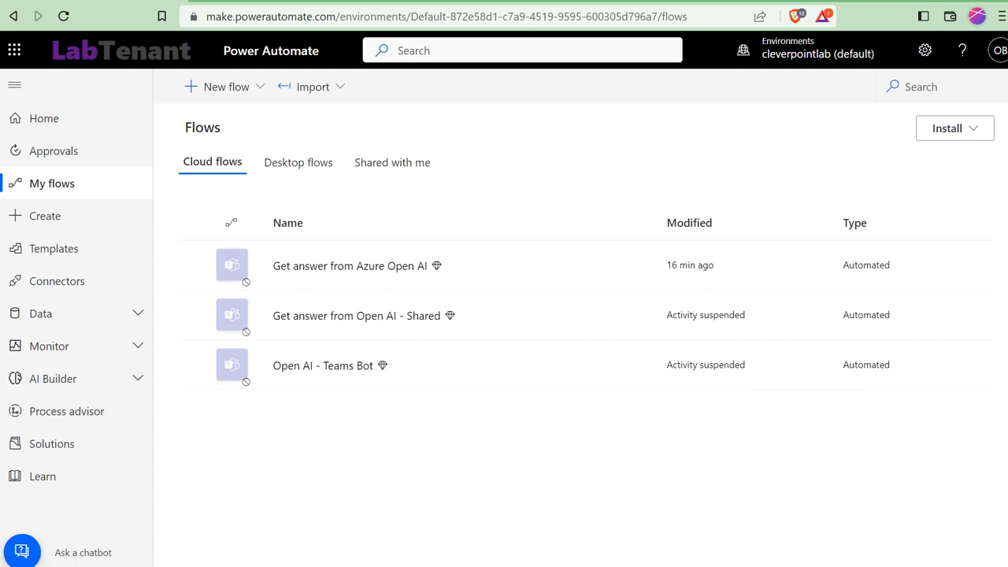
Step: Start a blank instant cloud flow with the 'When a new channel message is added' trigger
left_click(259, 86)
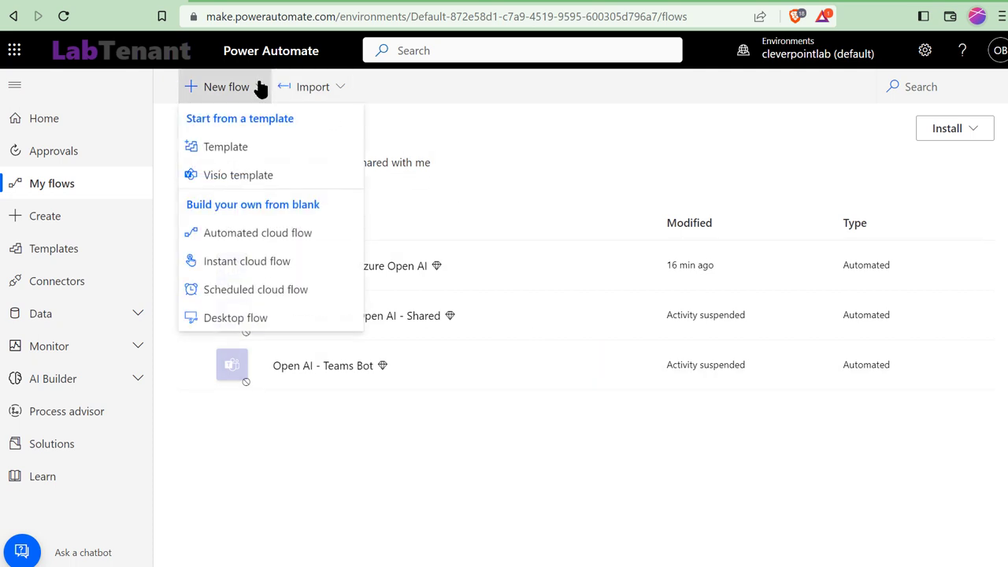
left_click(235, 265)
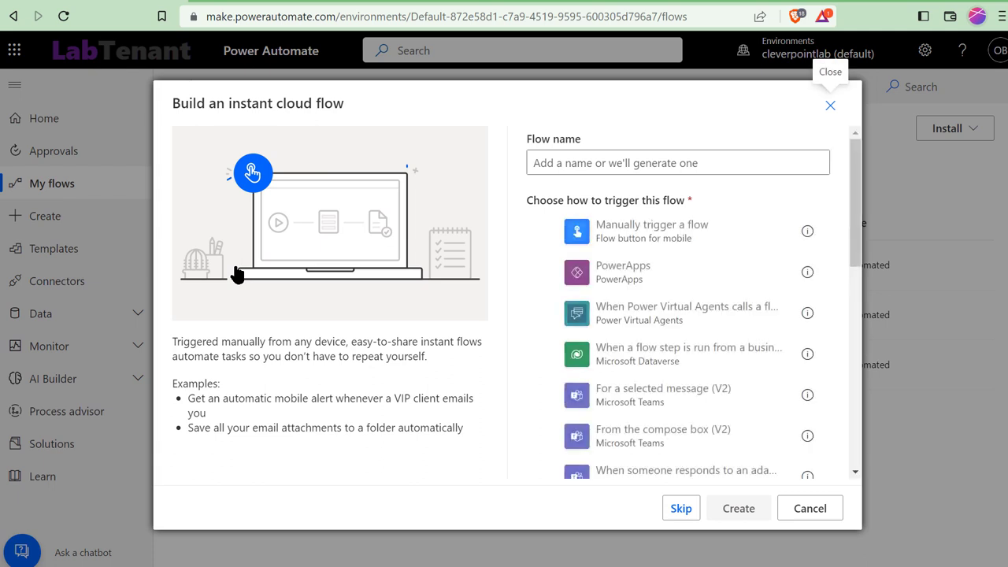
left_click(681, 508)
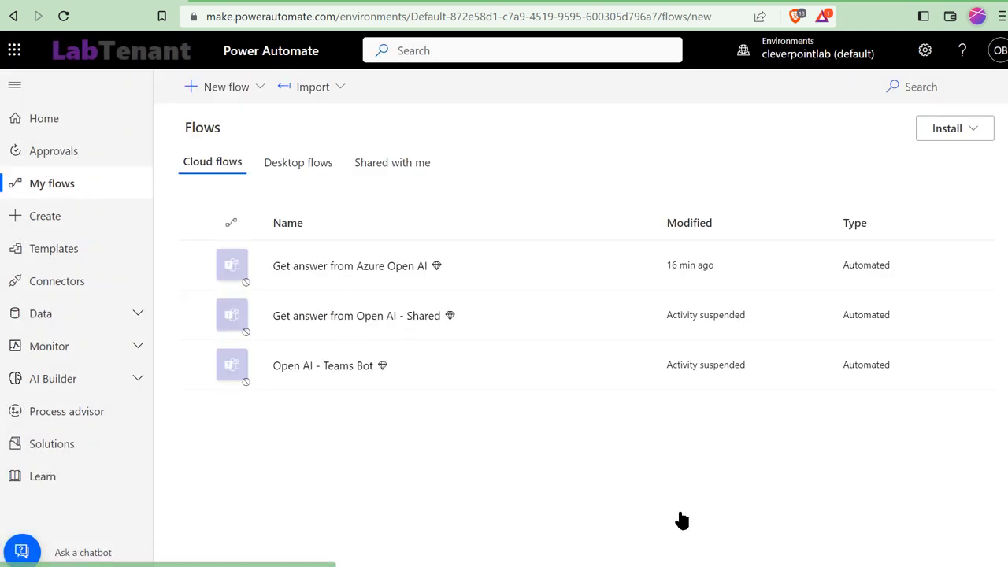
type("when a new ch")
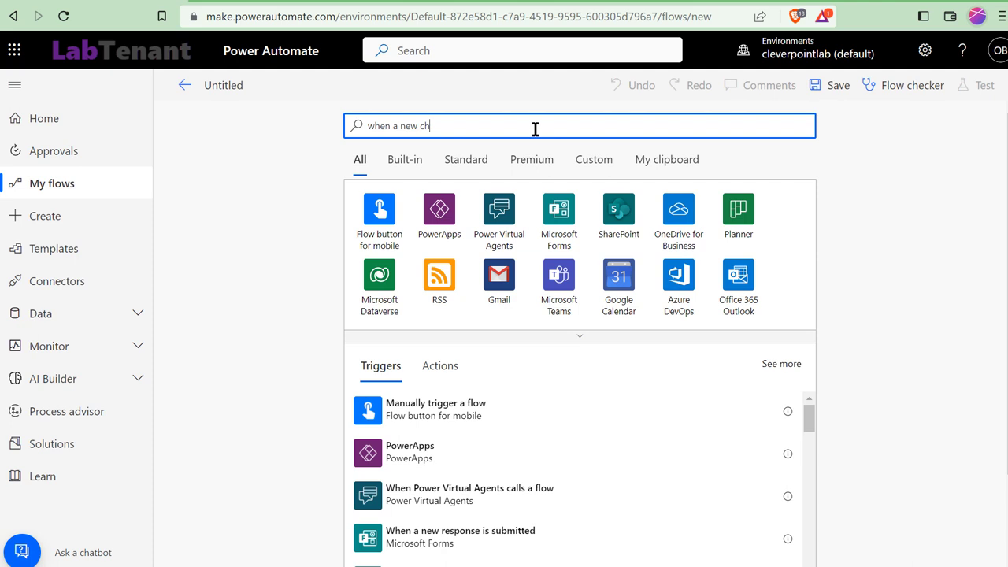
type("annel message is added")
left_click(445, 410)
Step: Name the flow OpenAI Bot and set team Information Technology, channel Open AI Bot
left_click(272, 98)
type("OpenAI B")
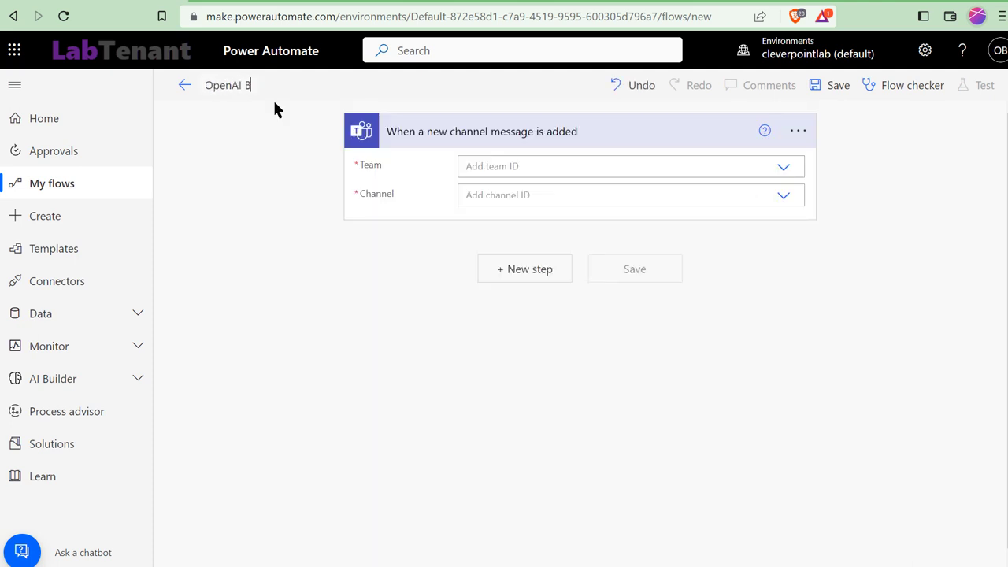
type("ot")
left_click(784, 167)
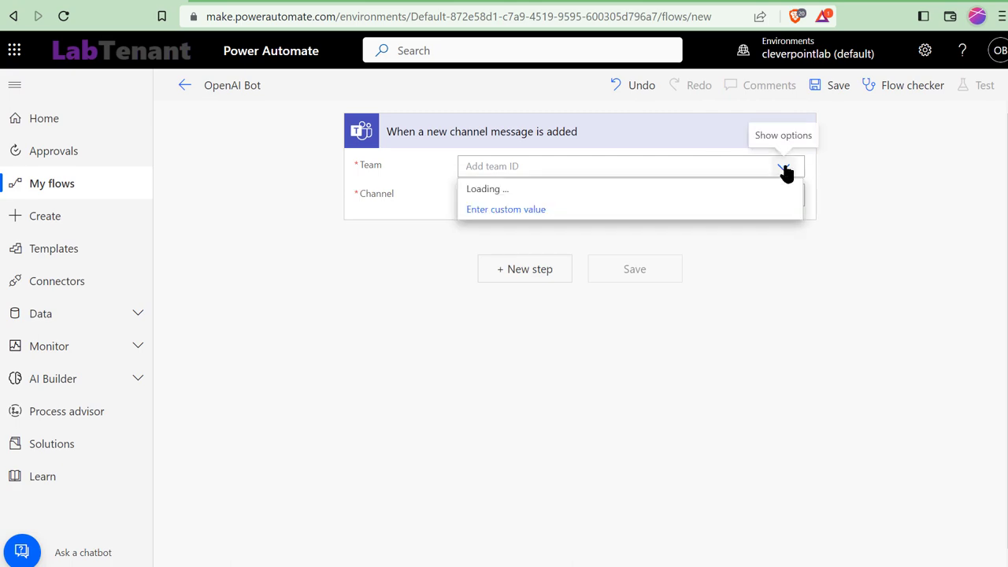
left_click(626, 191)
left_click(779, 195)
left_click(551, 236)
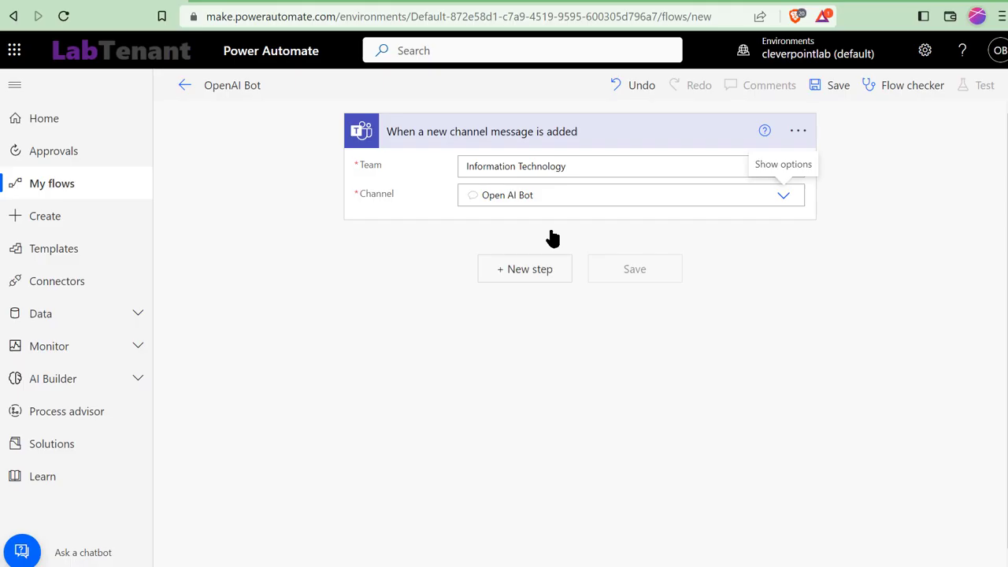
left_click(537, 269)
type("parse json")
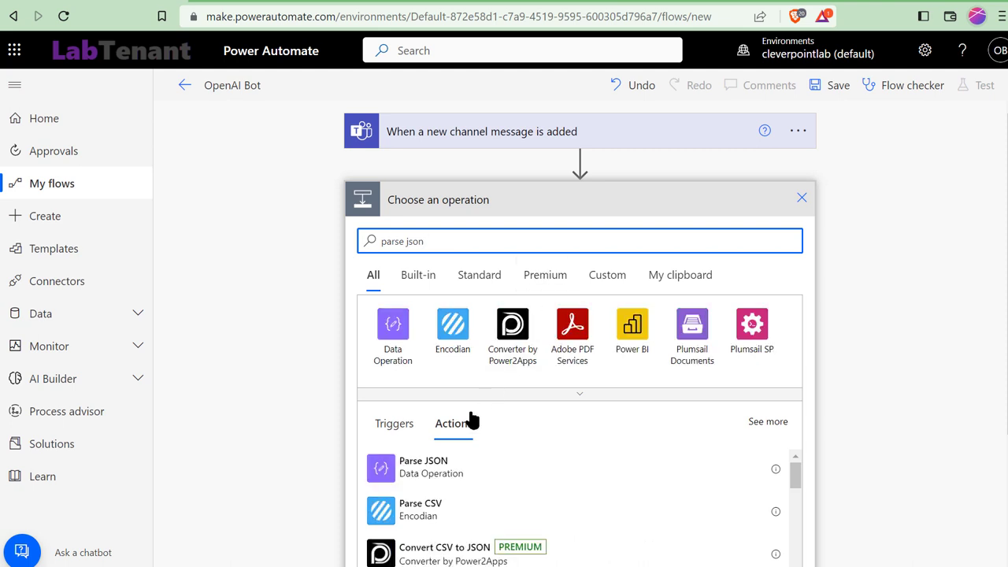
Step: Add Parse JSON with the pasted message schema, using the trigger's Message as Content
left_click(437, 470)
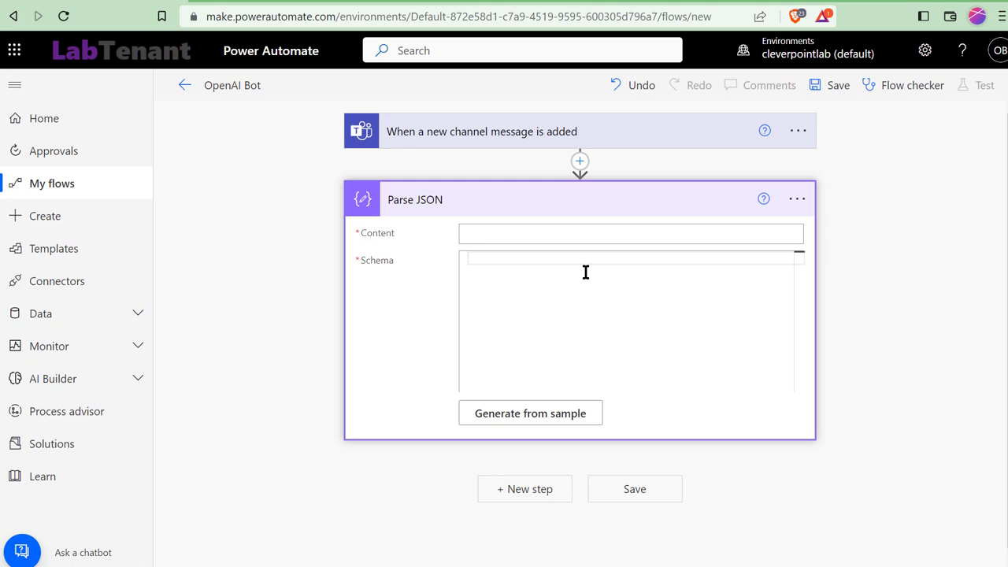
key("ctrl+v")
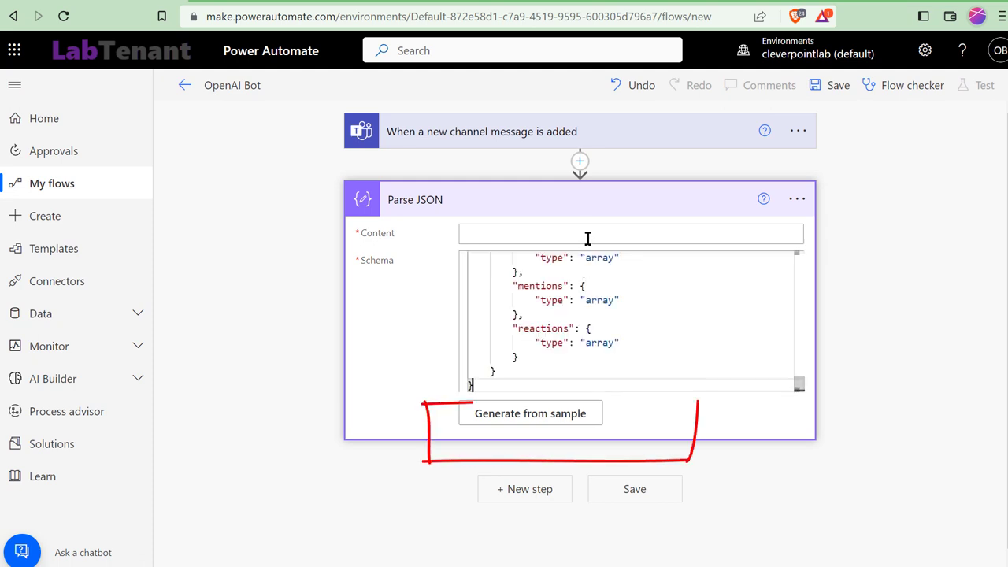
left_click(588, 235)
left_click(918, 426)
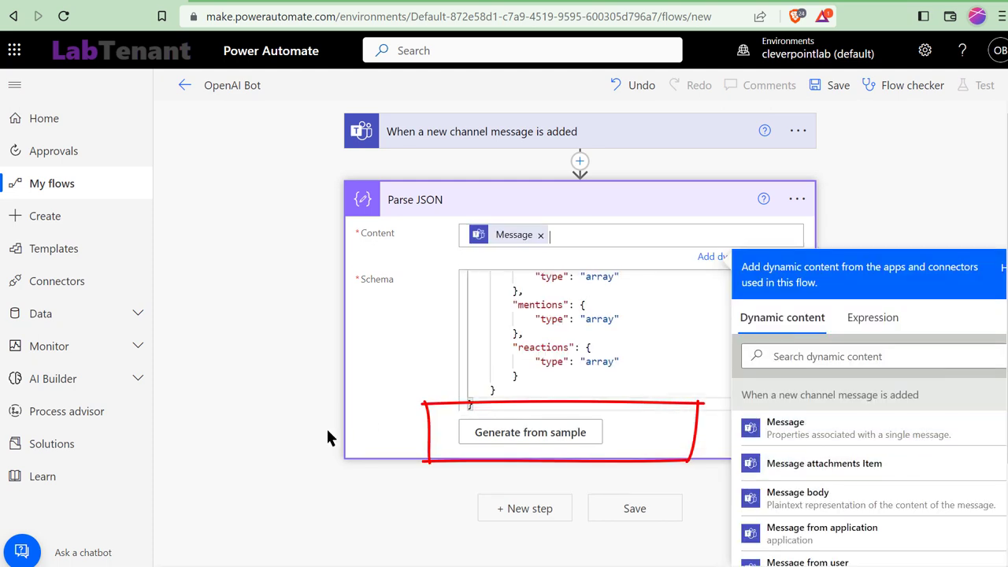
Step: Add an Initialize variable step after Parse JSON
left_click(312, 484)
left_click(533, 494)
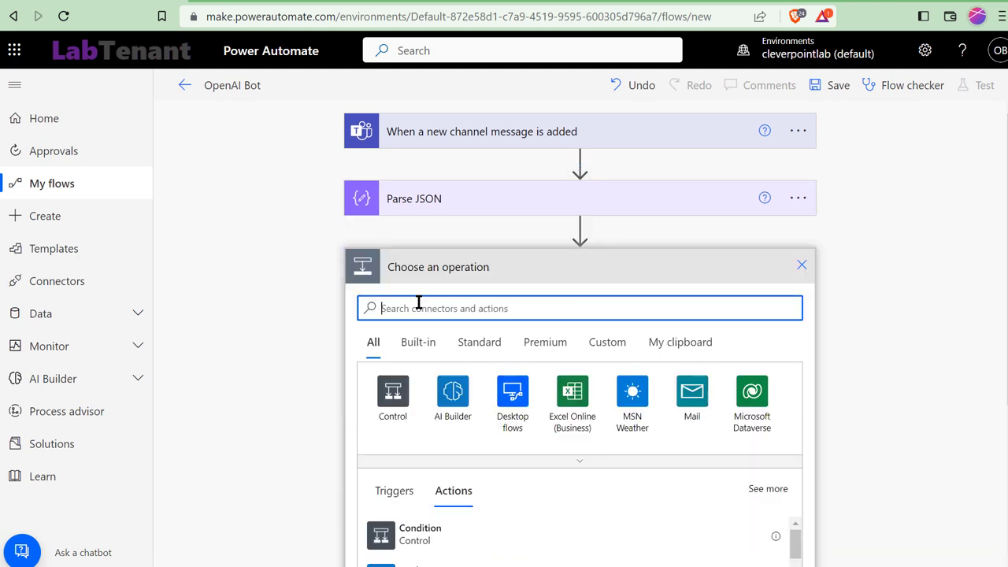
type("Initialize")
left_click(453, 535)
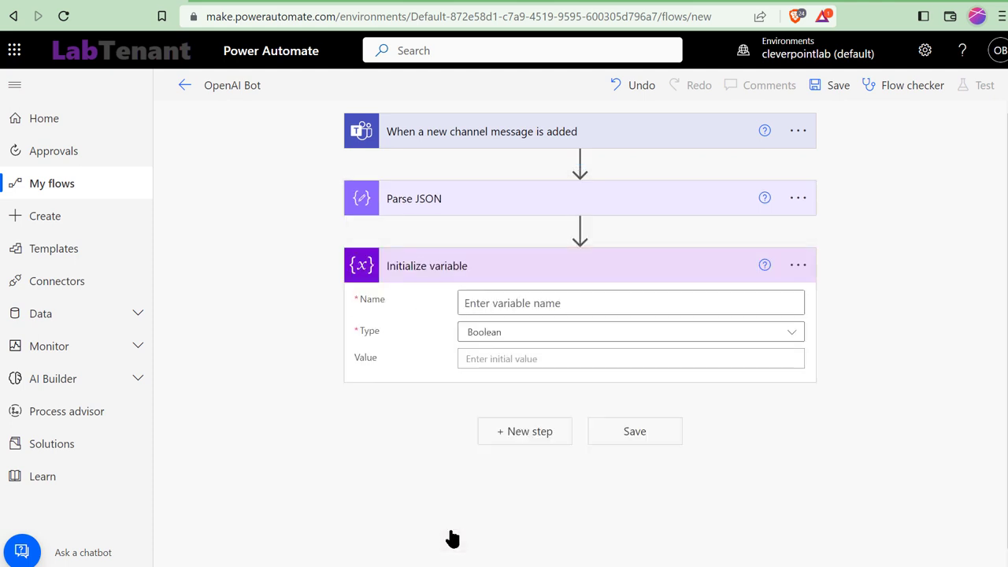
Step: Title it 'Initialize variable Prompt': String variable Prompt valued with the parsed content
left_click(542, 276)
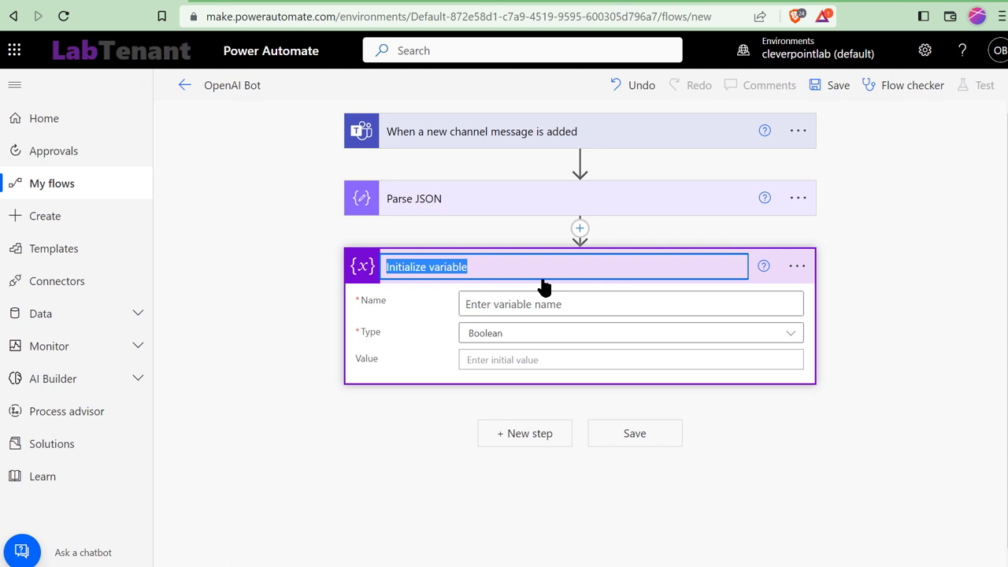
type("Prompt")
left_click(541, 304)
type("Prompt")
left_click(504, 333)
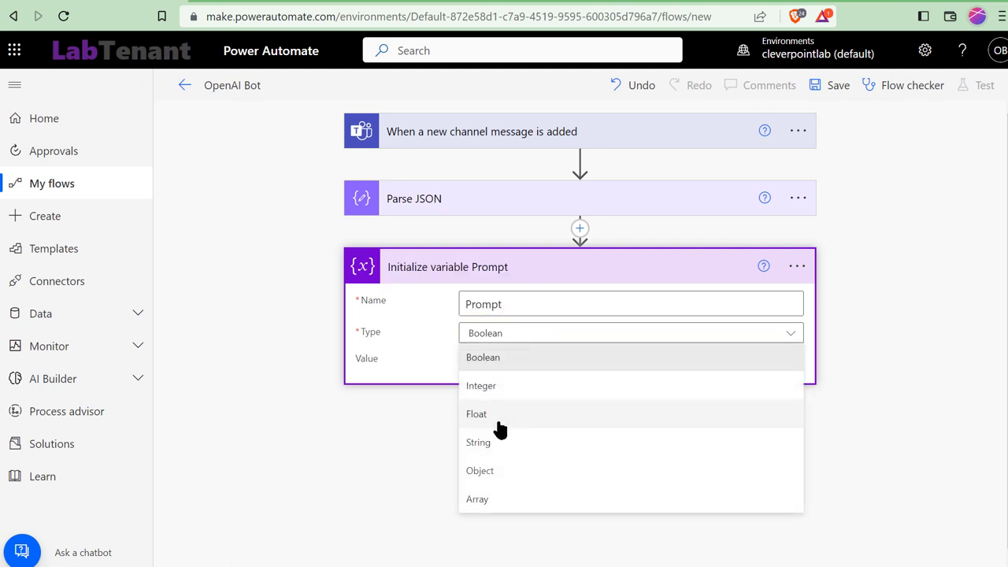
left_click(497, 441)
left_click(534, 359)
type("contn")
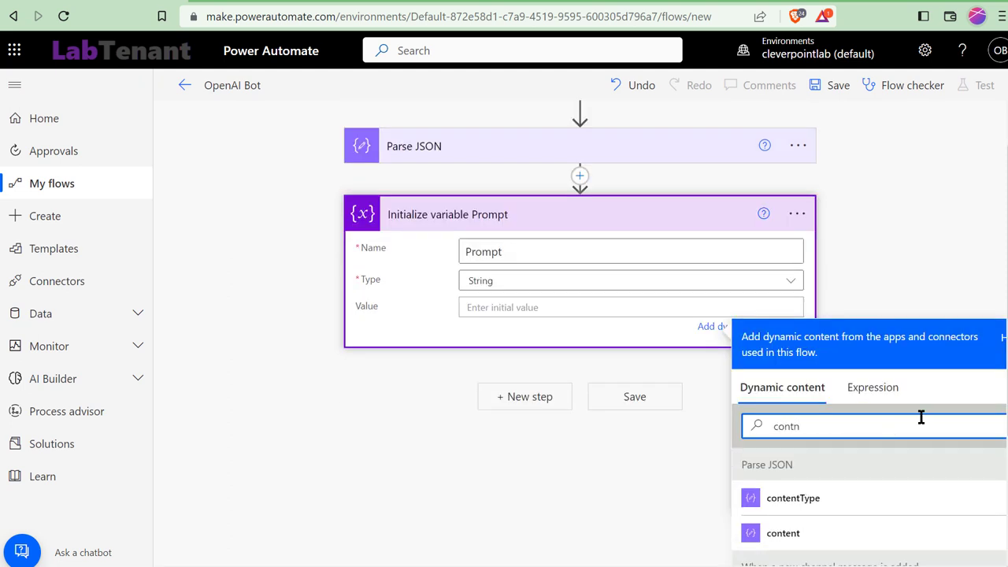
left_click(851, 536)
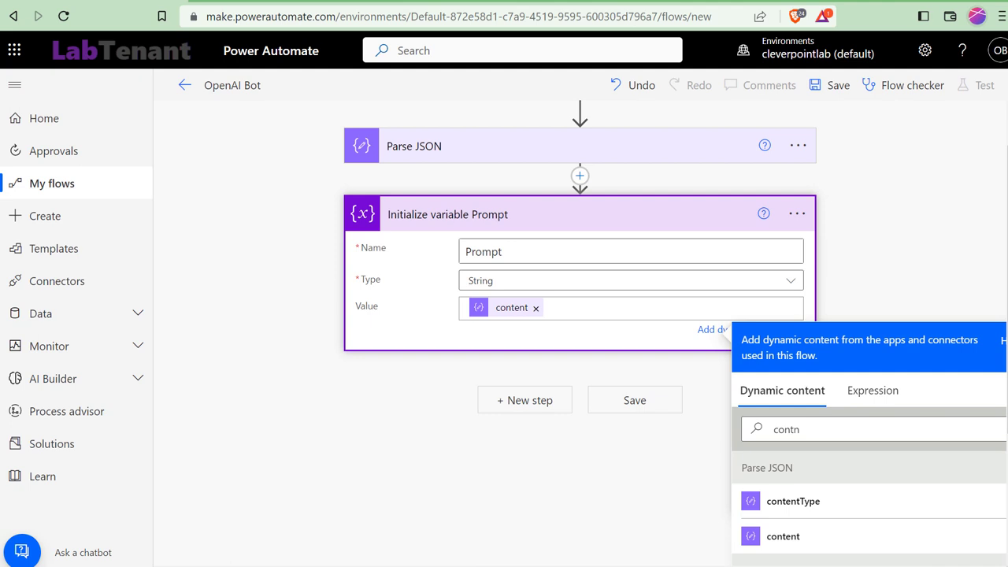
Step: Add an Initialize variable step defining String variable ApiKey holding the pasted OpenAI key
left_click(512, 405)
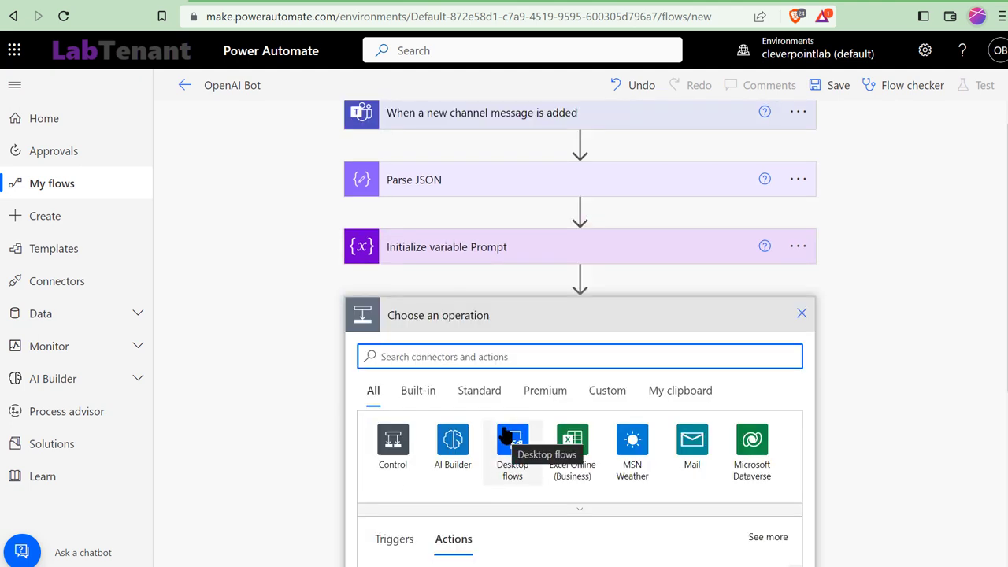
type("initialize var")
left_click(421, 522)
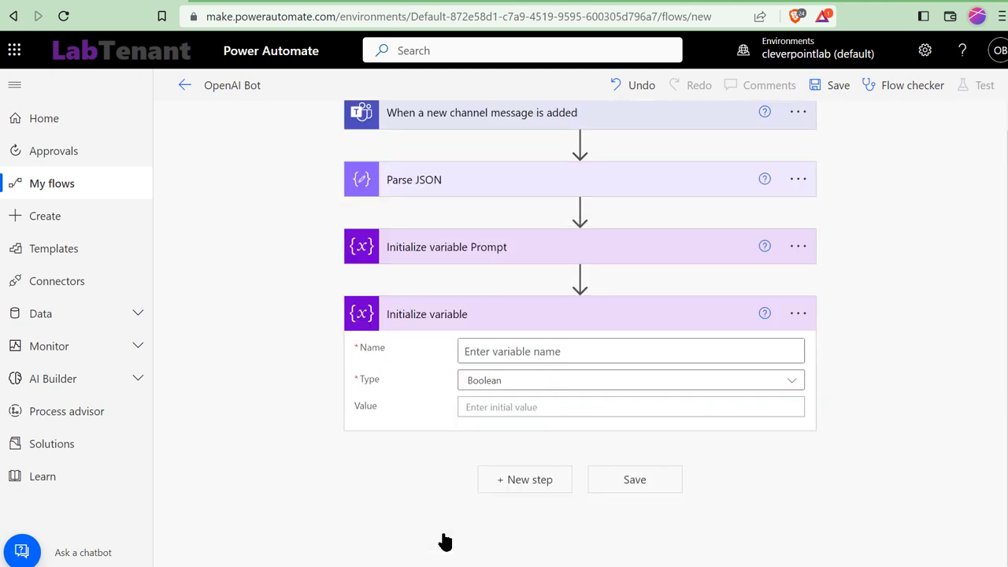
left_click(502, 381)
left_click(478, 491)
left_click(520, 354)
type("ApiK")
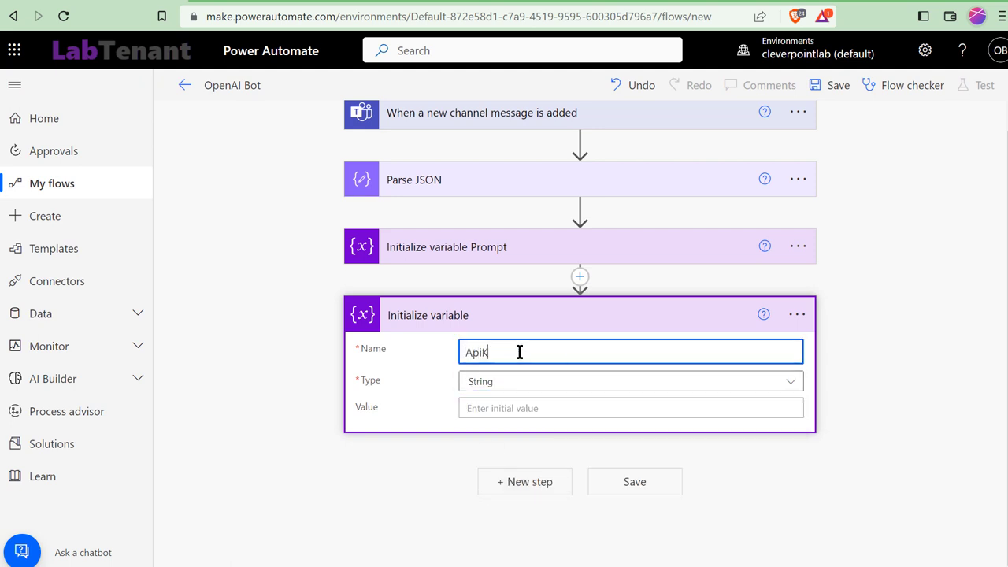
type("ey")
left_click(504, 408)
key("ctrl+v")
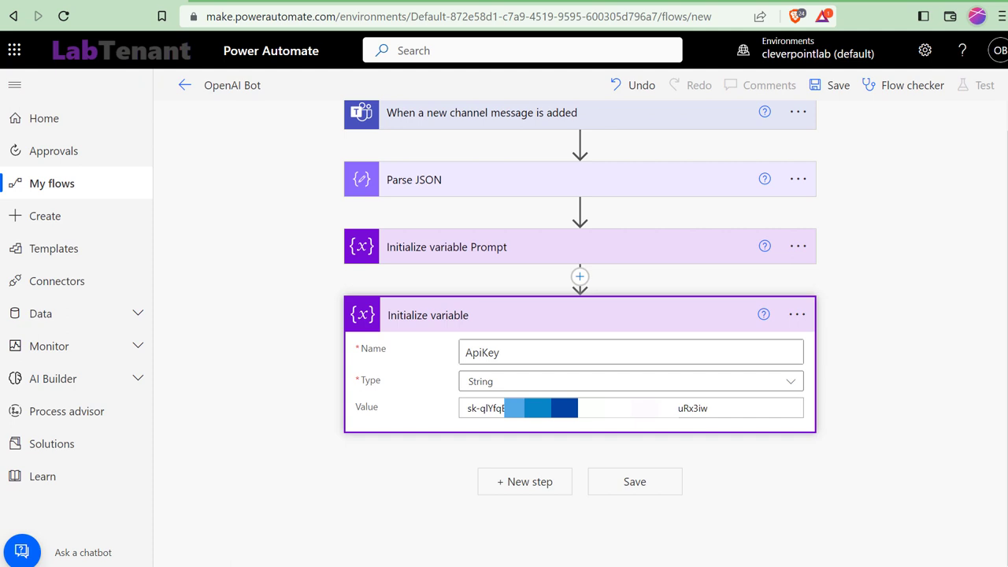
Step: Add an HTTP step as a POST to api.openai.com/v1/completions
left_click(521, 482)
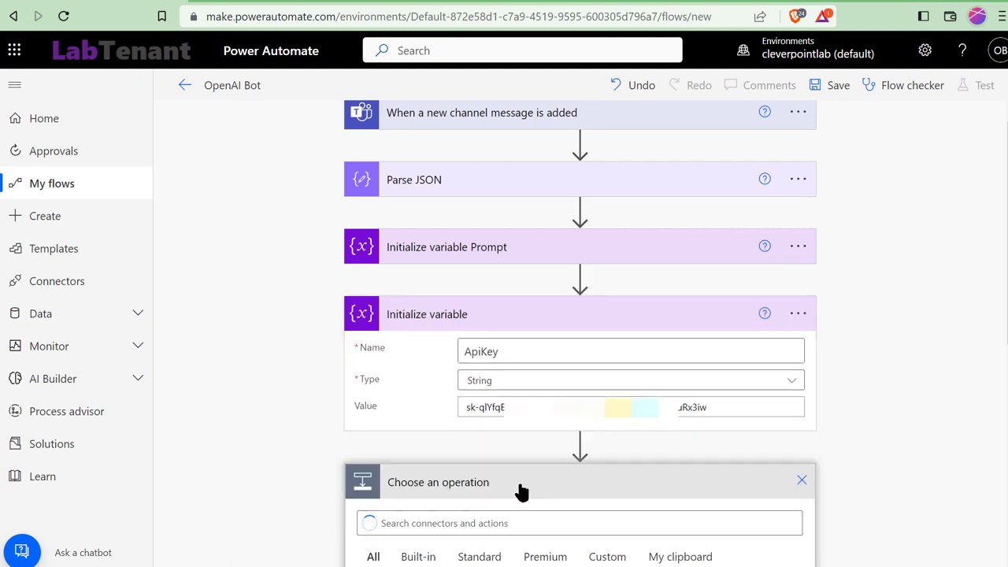
type("http")
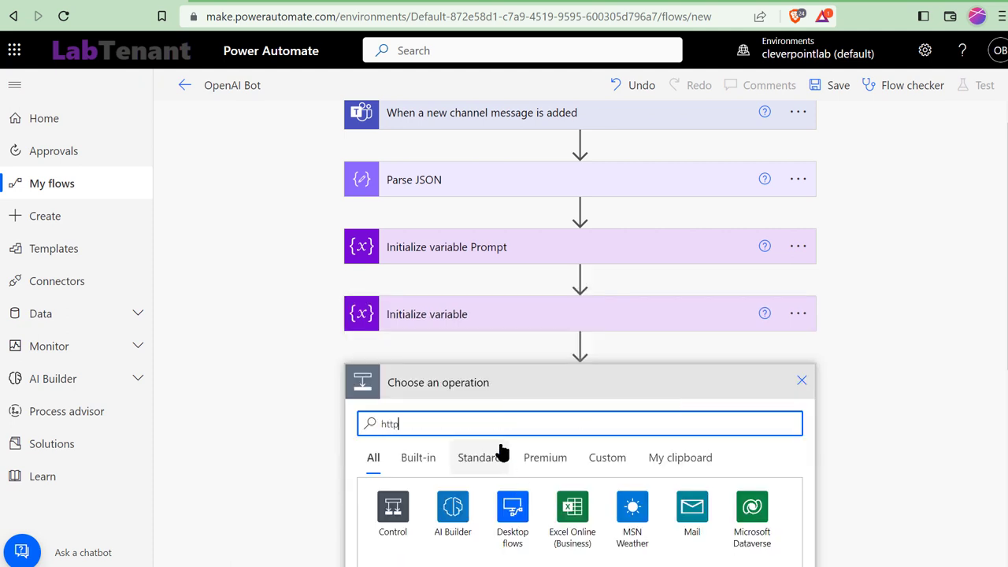
scroll(505, 426, "down", 3)
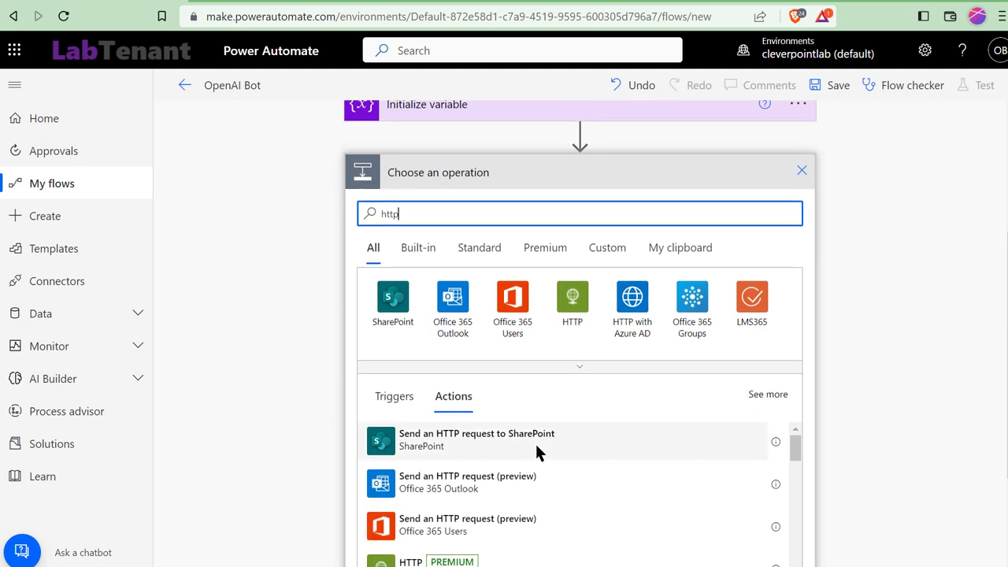
scroll(535, 441, "down", 1)
left_click(444, 524)
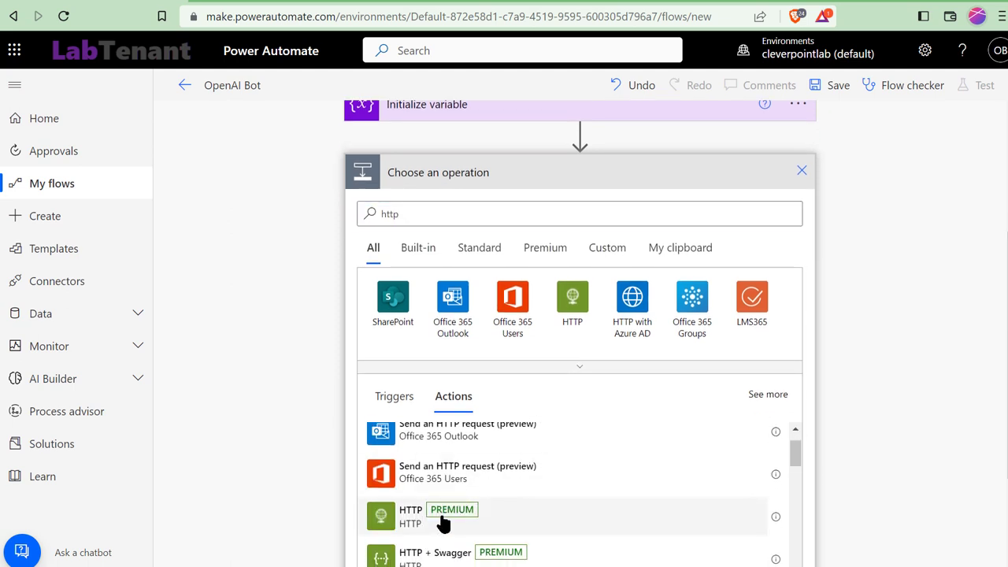
left_click(443, 524)
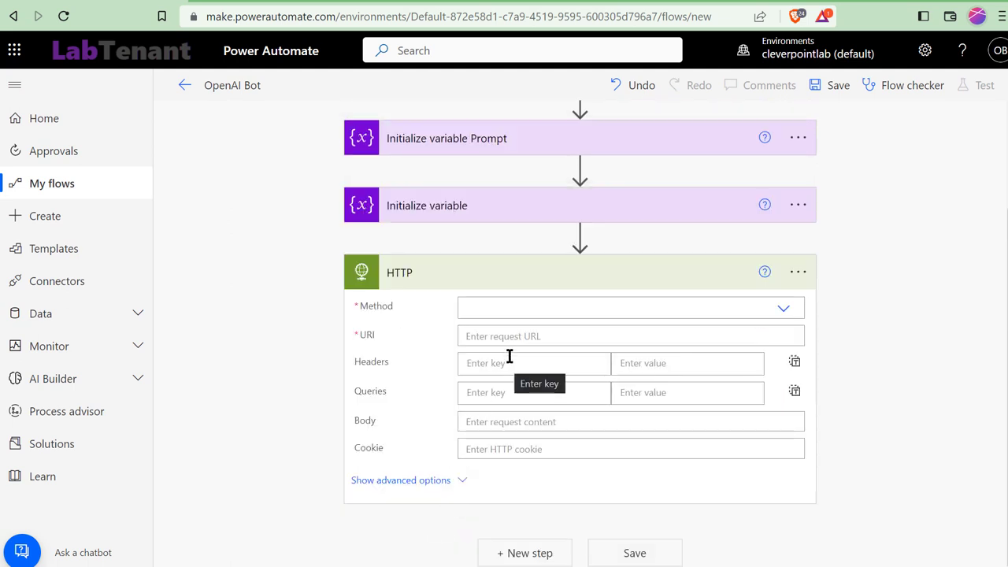
left_click(540, 306)
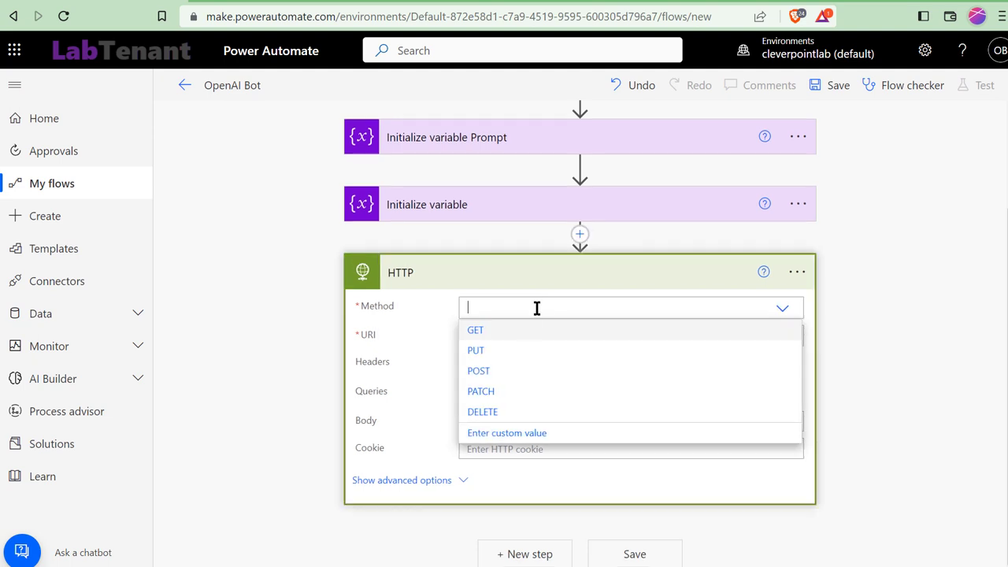
left_click(494, 377)
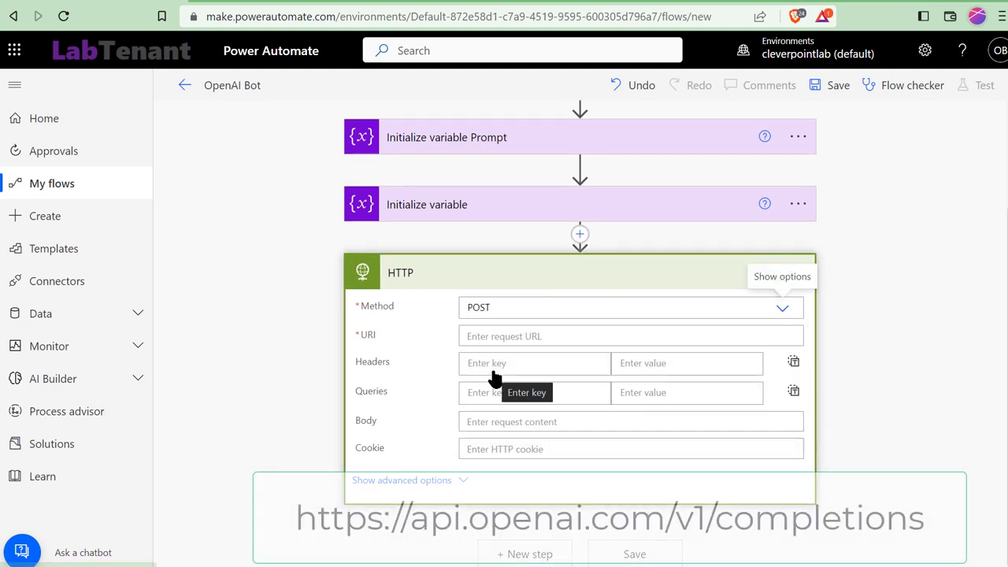
left_click(501, 340)
type("https://api.openai.com/v1/completions")
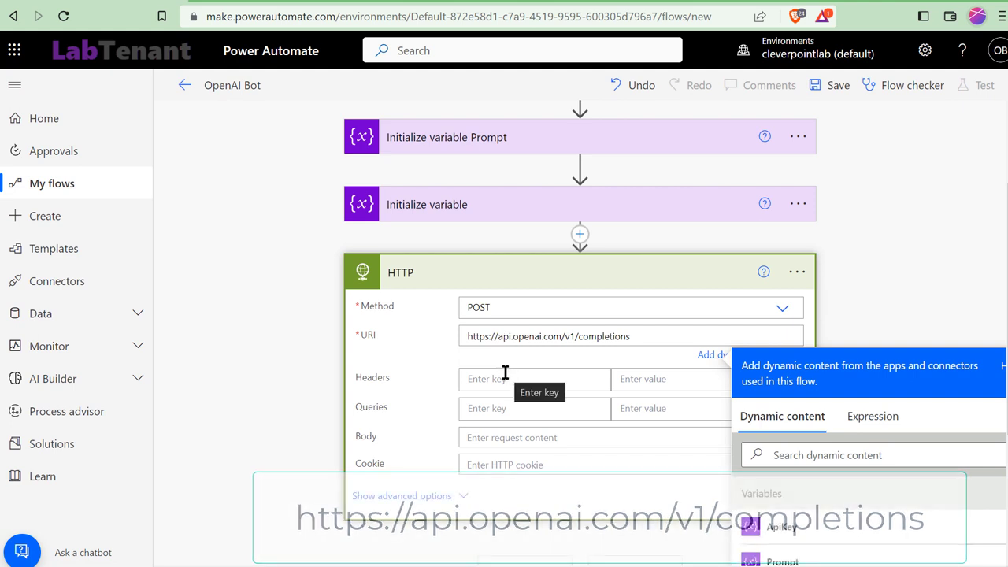
Step: Add an Authorization header 'Bearer' plus ApiKey and paste the Prompt-based JSON body
left_click(505, 372)
type("Authorization")
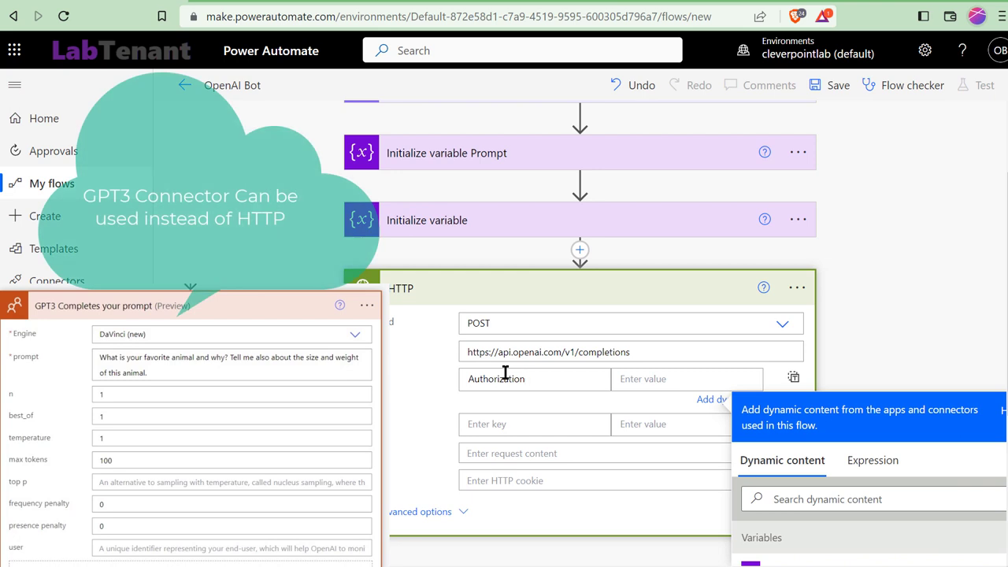
left_click(736, 381)
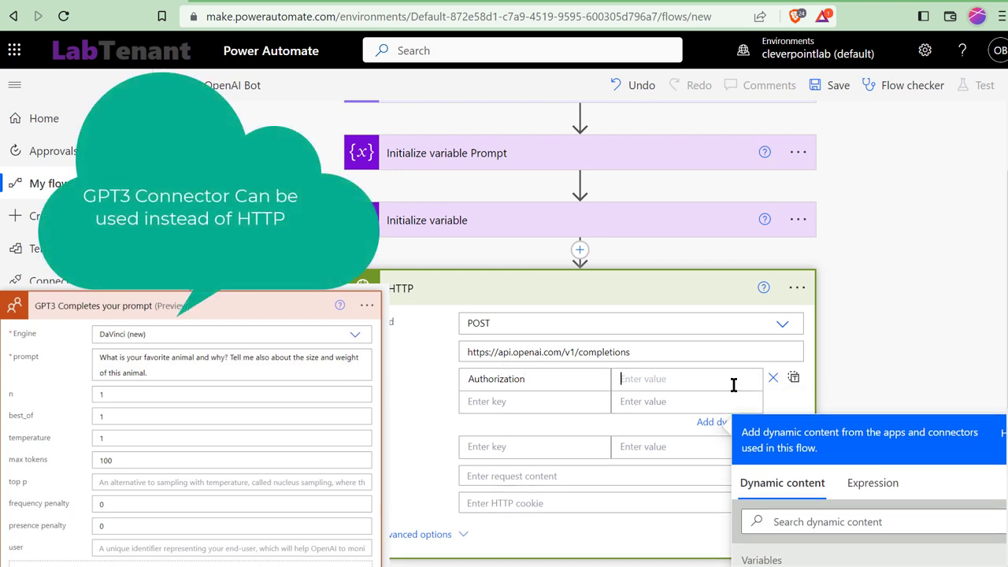
type("Bearer")
left_click(872, 473)
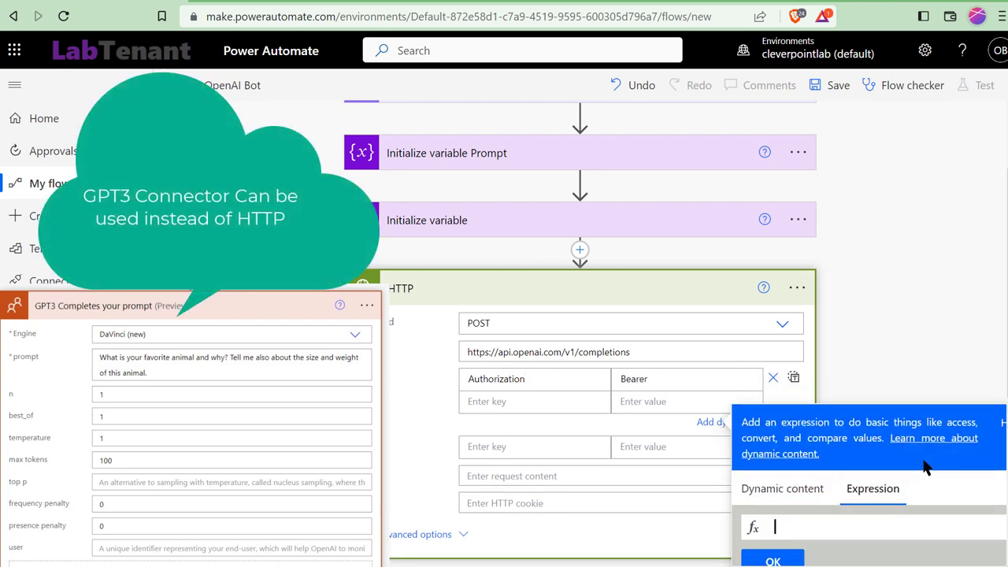
left_click(788, 498)
left_click(768, 532)
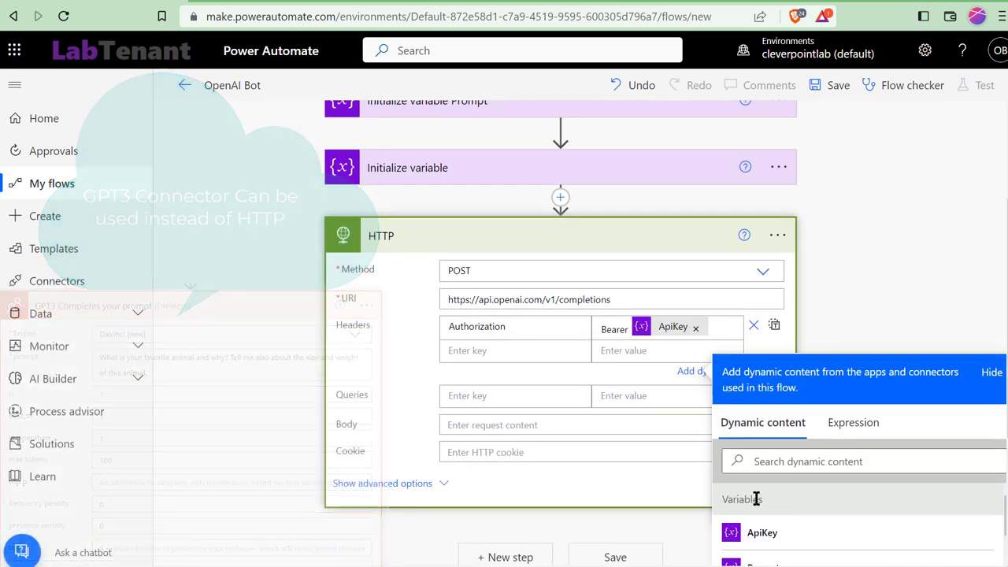
key("ctrl+v")
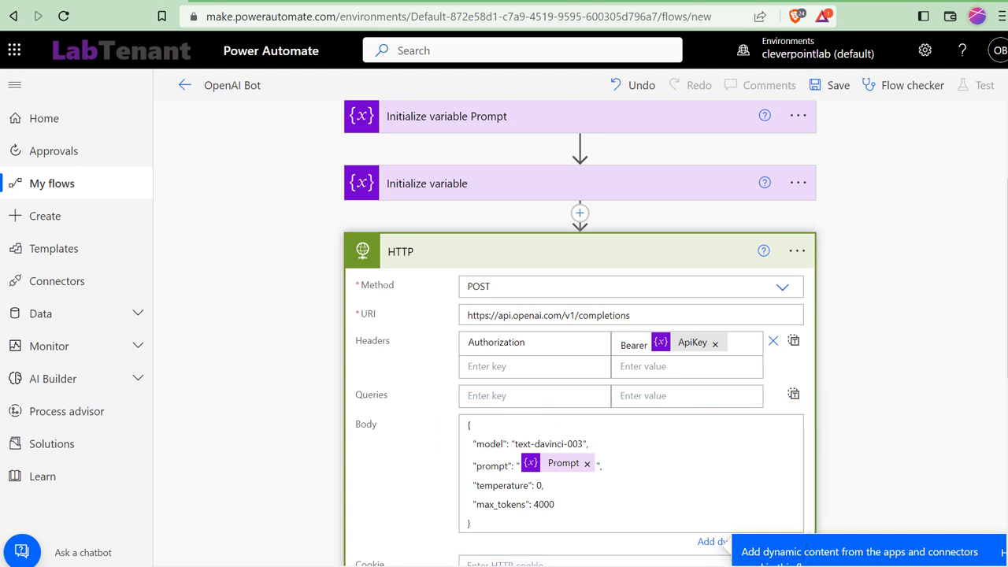
scroll(515, 420, "down", 1)
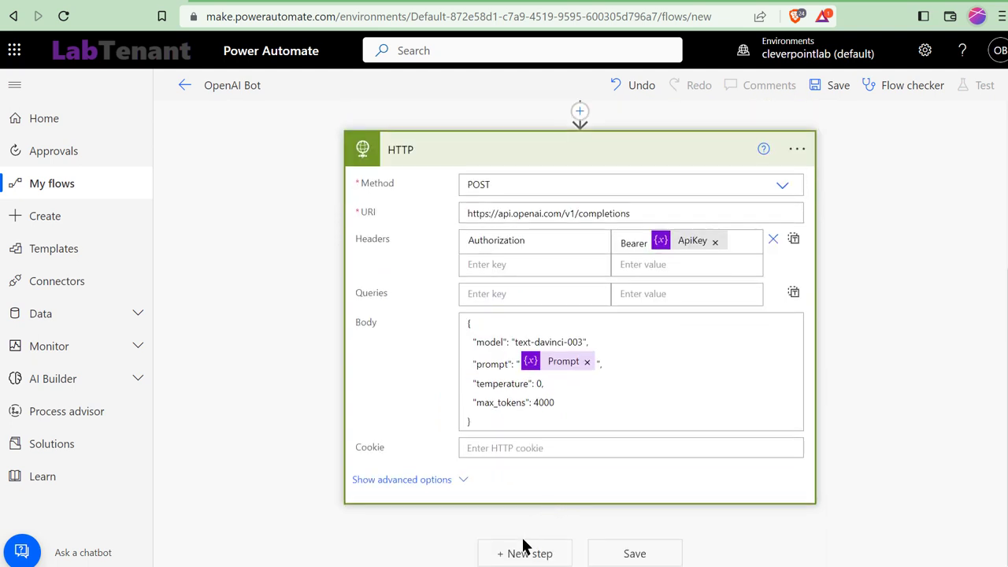
Step: Add Parse JSON 2 reading the HTTP Body with the pasted OpenAI response schema
left_click(522, 551)
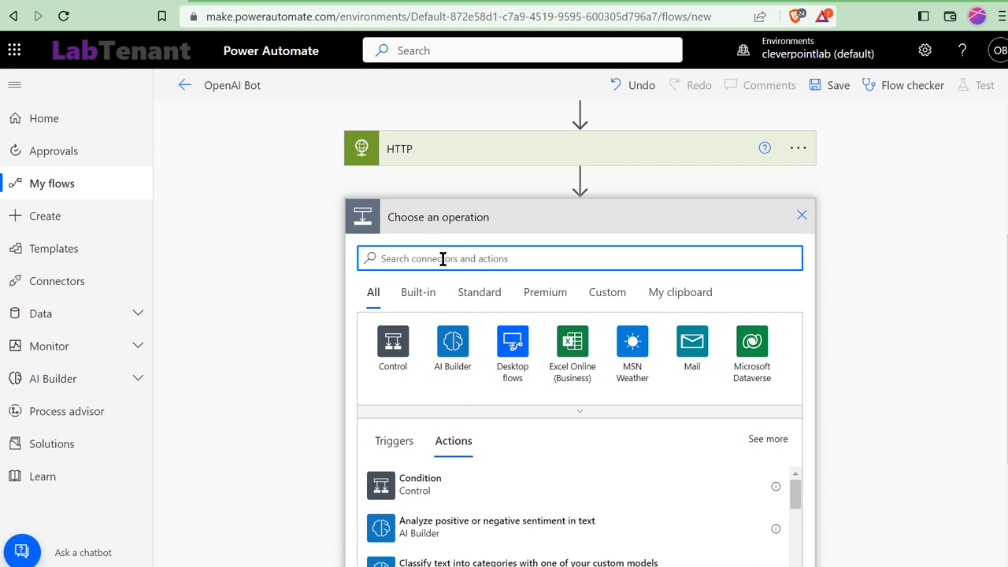
type("parse json")
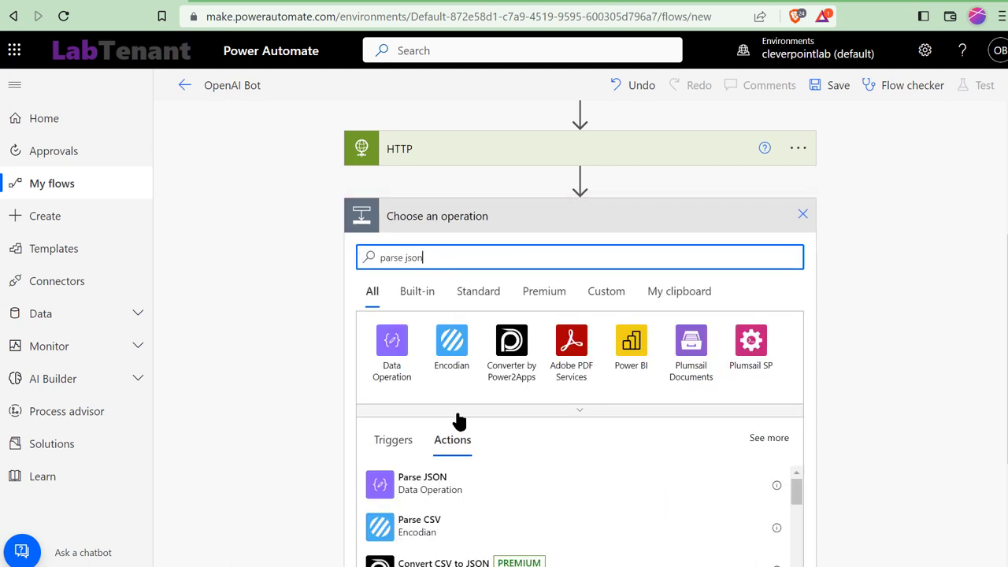
left_click(425, 480)
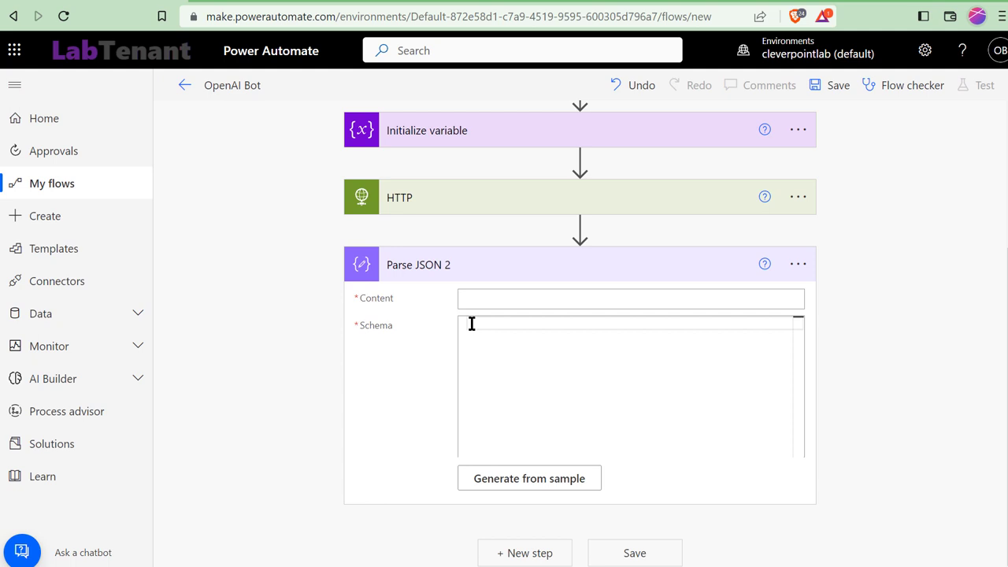
left_click(481, 297)
left_click(825, 410)
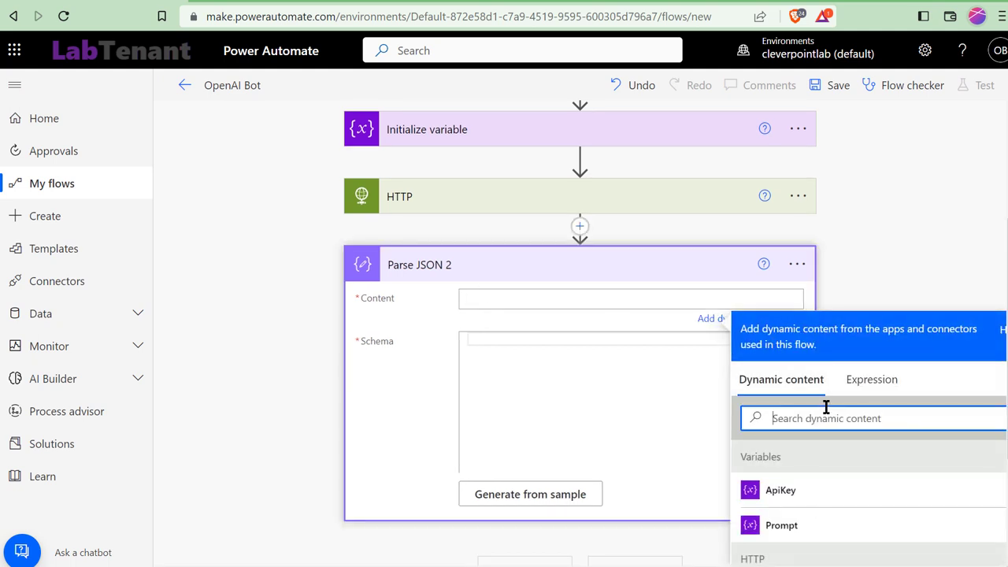
type("body")
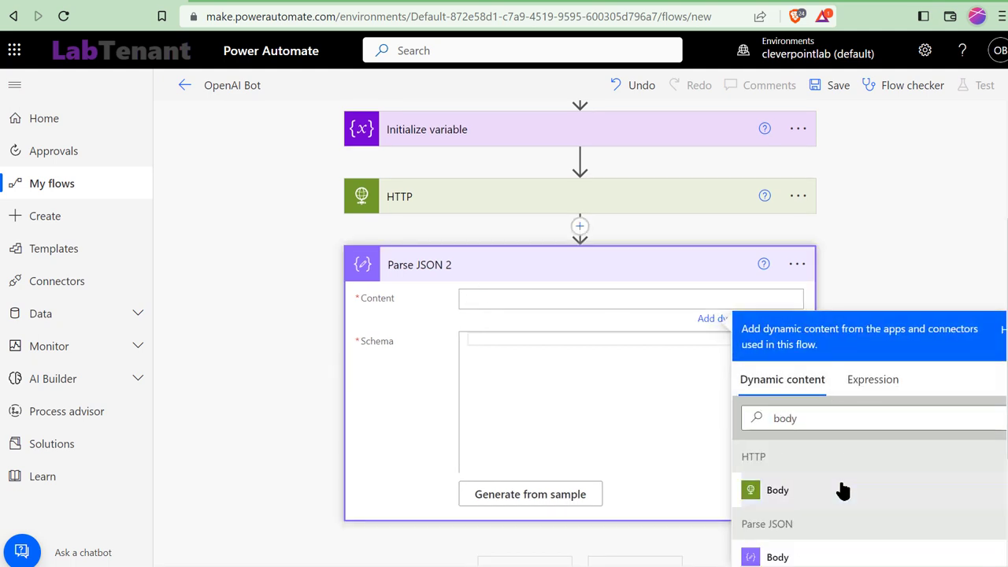
left_click(838, 490)
left_click(619, 367)
key("ctrl+v")
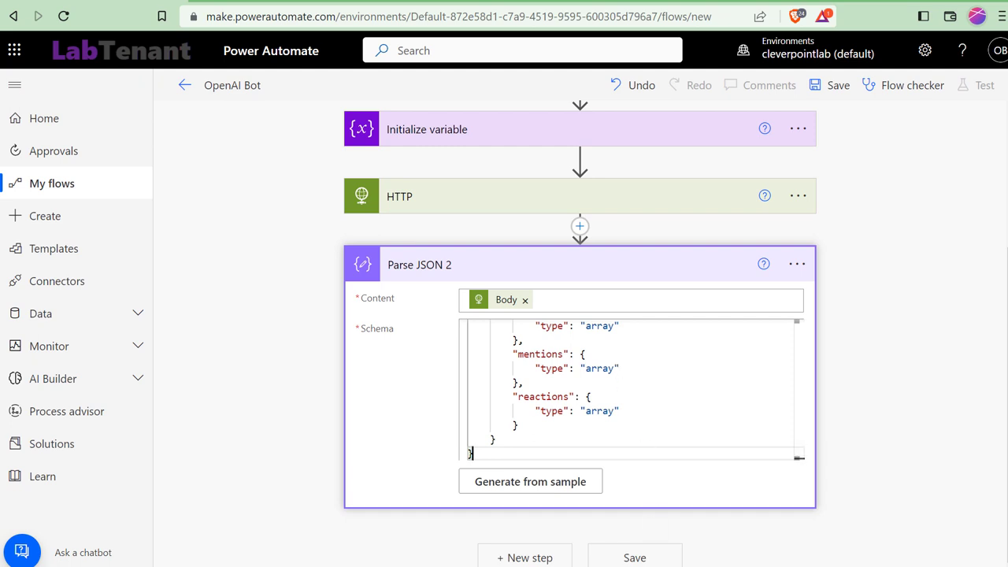
Step: Add a Compose step whose Inputs expression is body('Parse_JSON_2')?['choices'][0].text
left_click(516, 556)
type("comp")
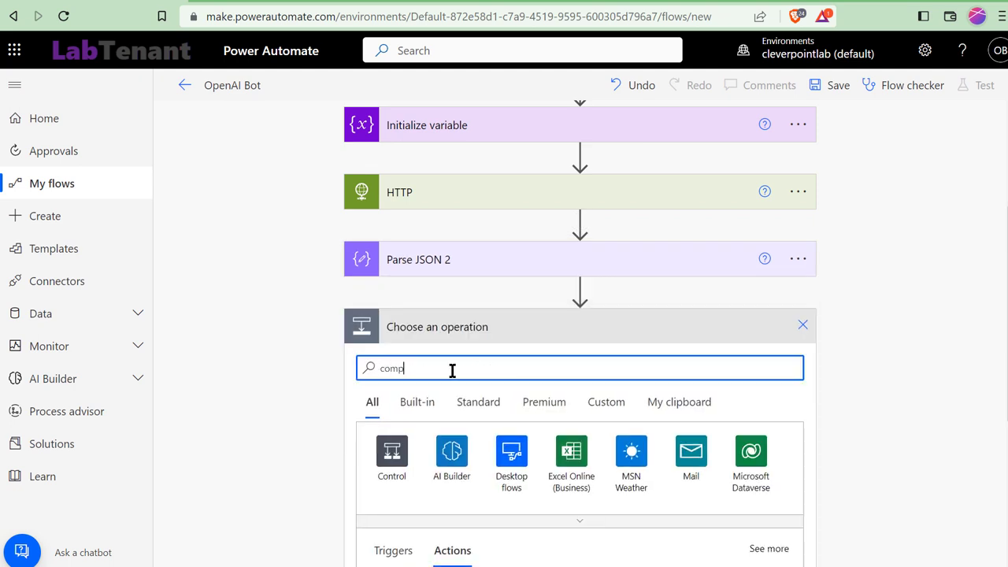
type("ose")
scroll(430, 500, "down", 2)
left_click(429, 498)
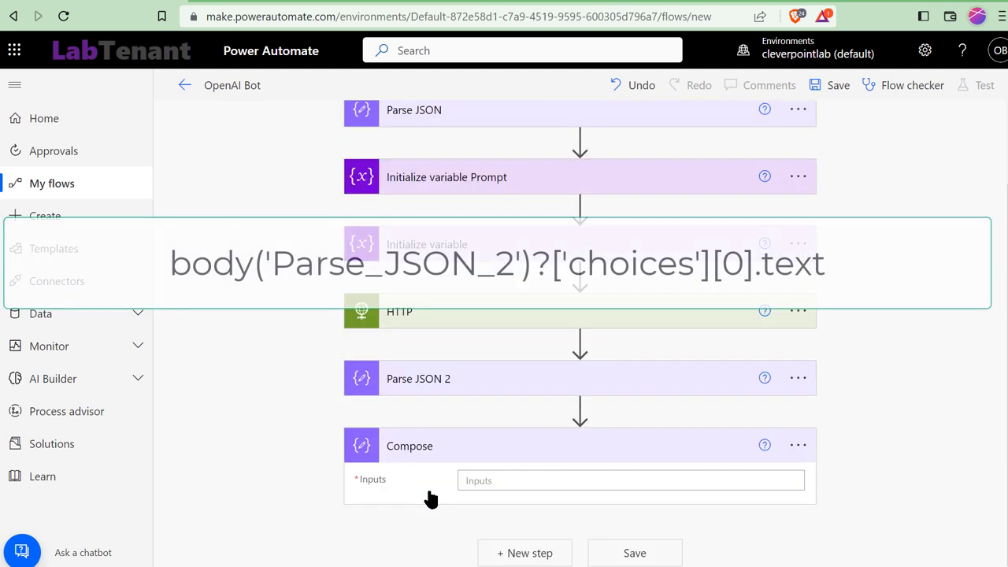
left_click(511, 477)
left_click(871, 471)
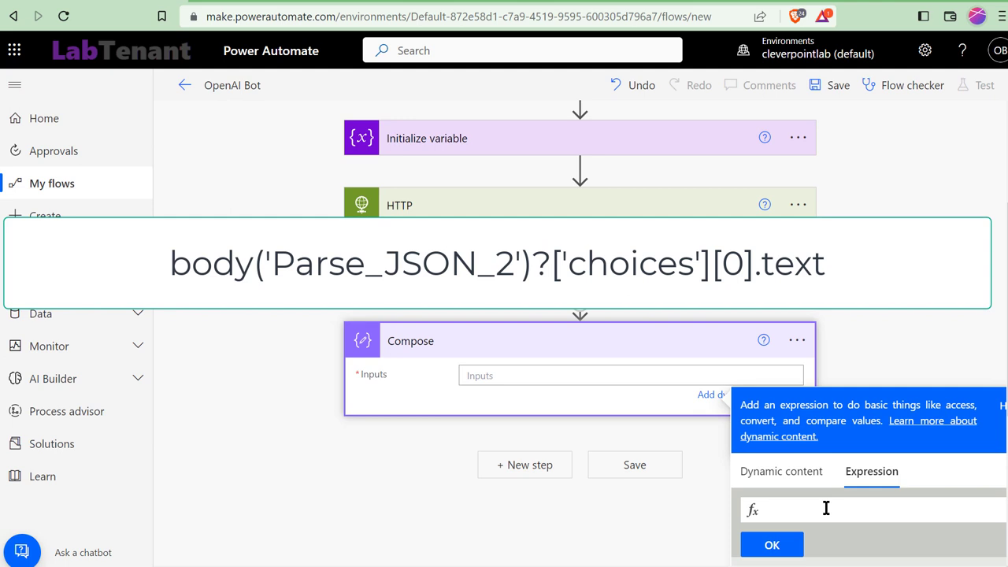
key("ctrl+v")
left_click(772, 545)
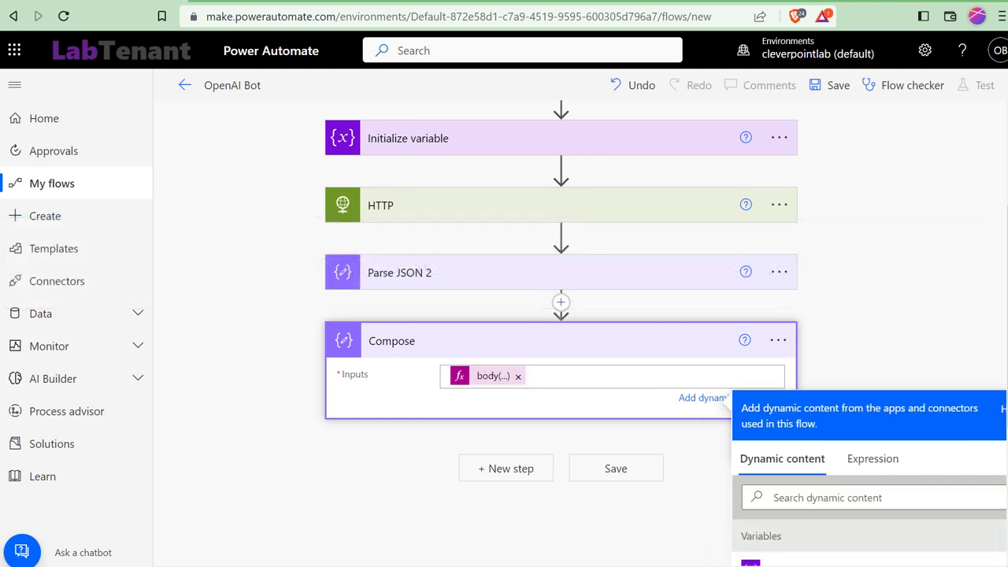
Step: Add the Teams 'Reply with a message in a channel' action, posting in a channel
left_click(516, 421)
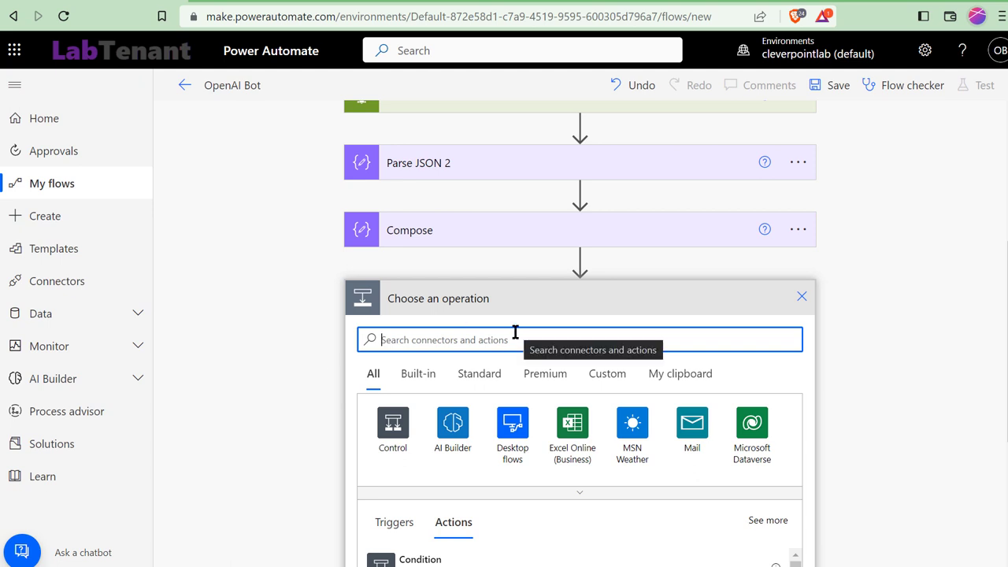
type("re")
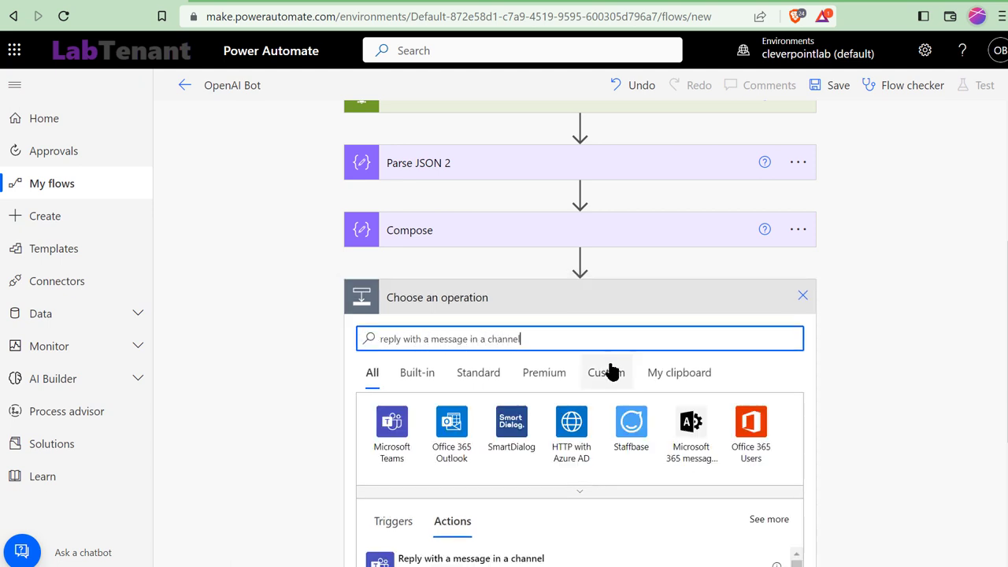
scroll(587, 394, "down", 2)
left_click(556, 413)
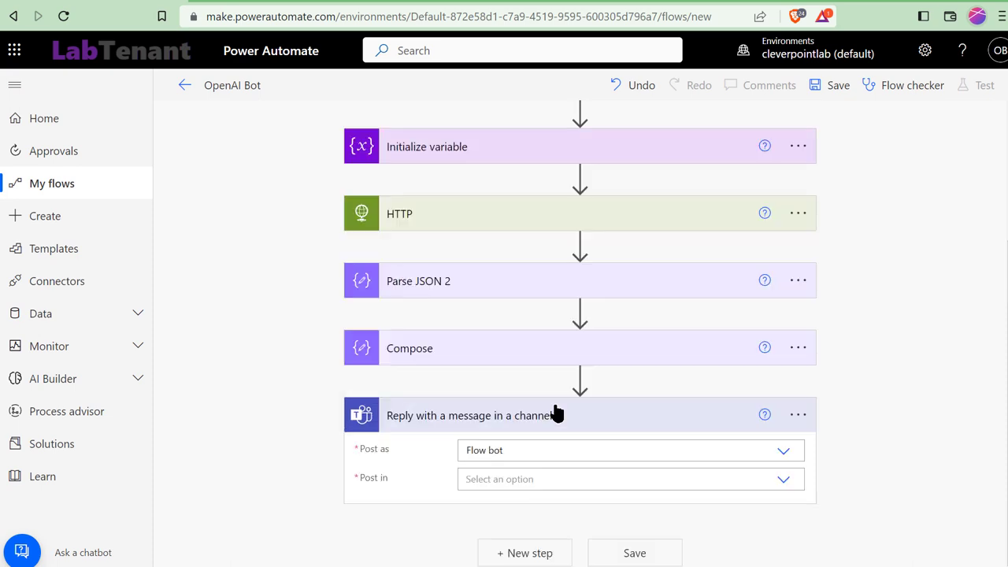
left_click(554, 478)
left_click(483, 499)
left_click(784, 479)
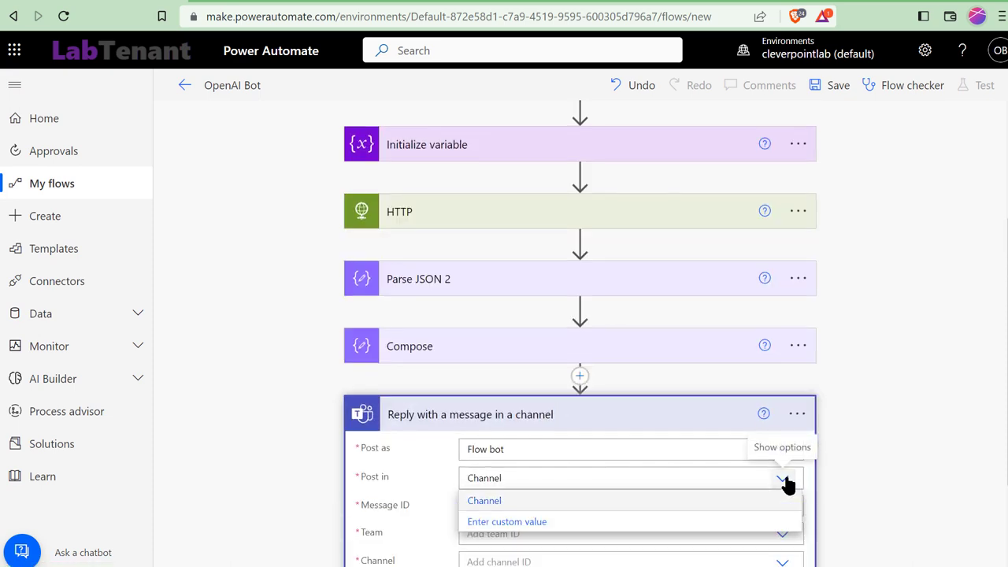
scroll(867, 481, "down", 1)
Step: Set the reply's Message ID to the trigger's message id and Message to Compose Outputs
left_click(631, 401)
left_click(874, 373)
type("message id")
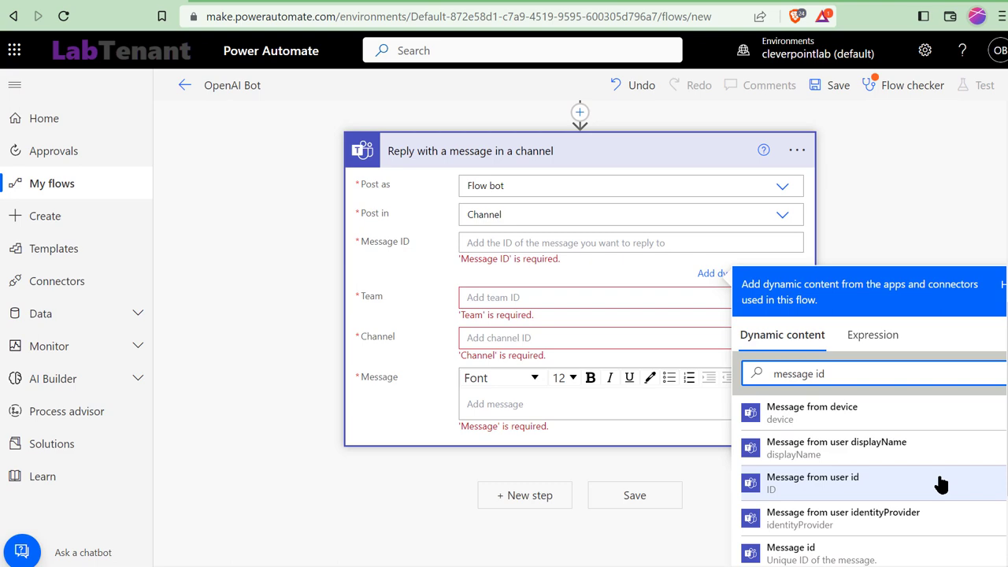
scroll(902, 522, "down", 1)
left_click(834, 508)
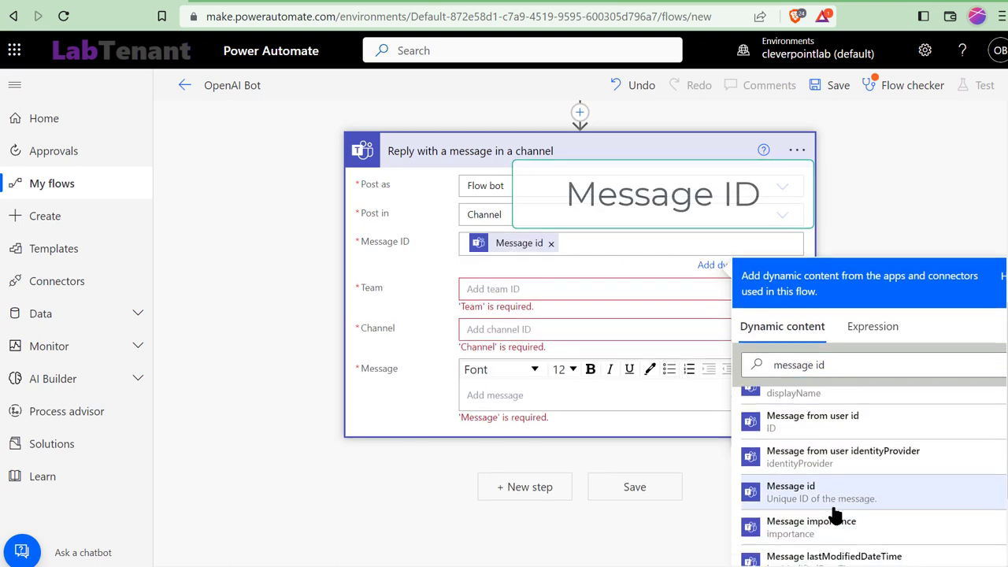
left_click(511, 457)
left_click(817, 431)
type("out")
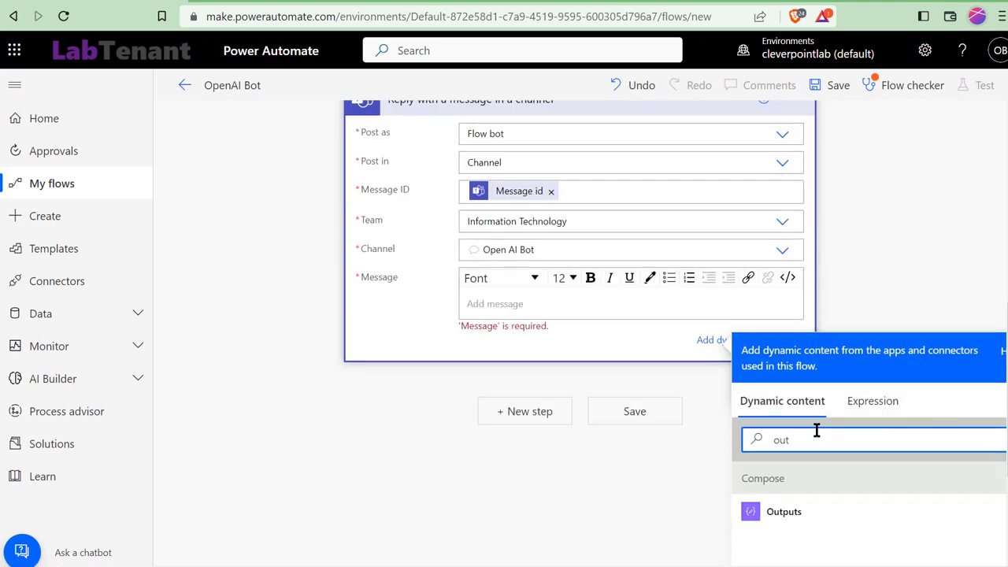
left_click(752, 505)
Step: Save the flow and start a manual test run
key("ctrl+s")
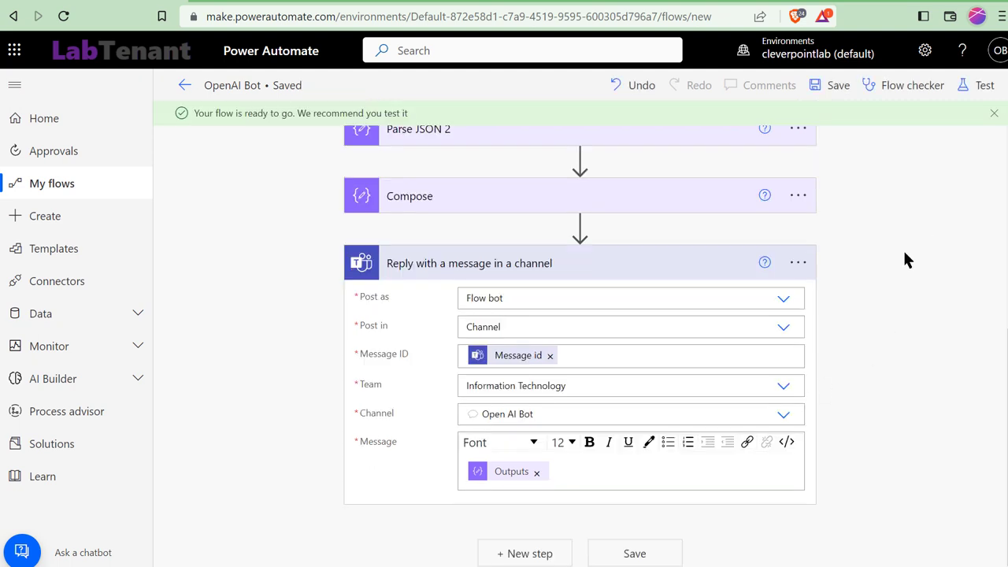
left_click(981, 88)
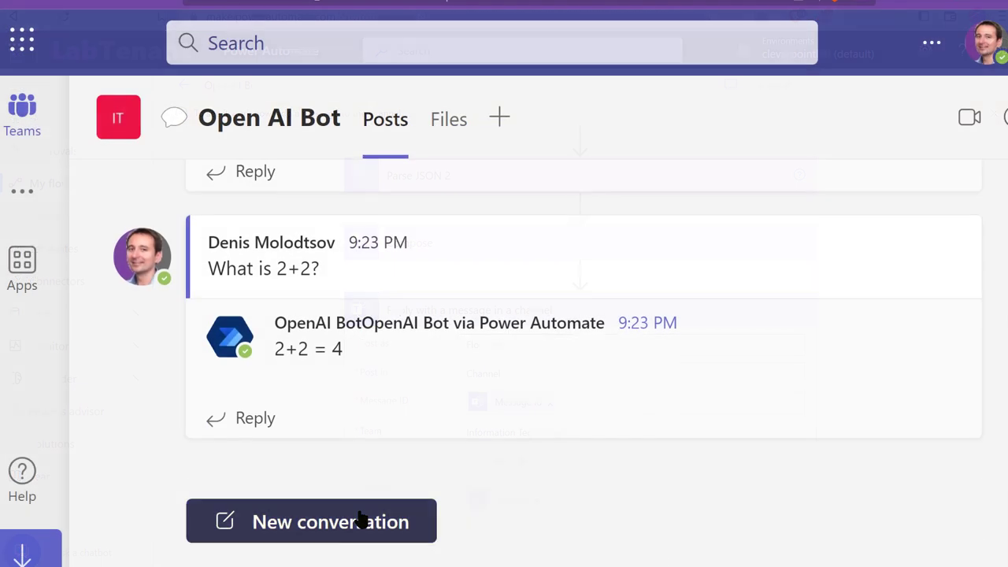
left_click(360, 521)
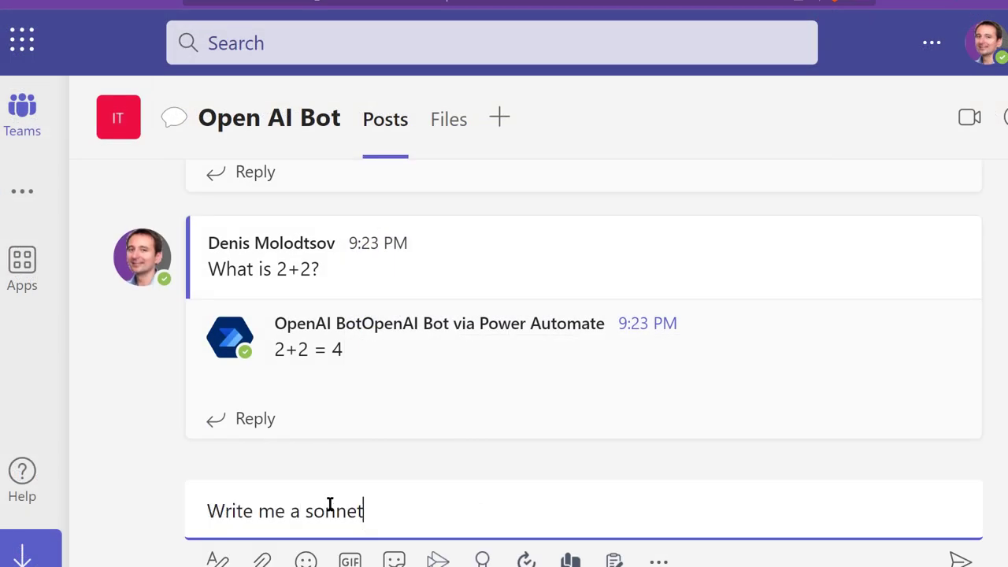
Step: Send 'Write me a sonnet' to the Open AI Bot channel and scroll to the bot's reply
left_click(961, 558)
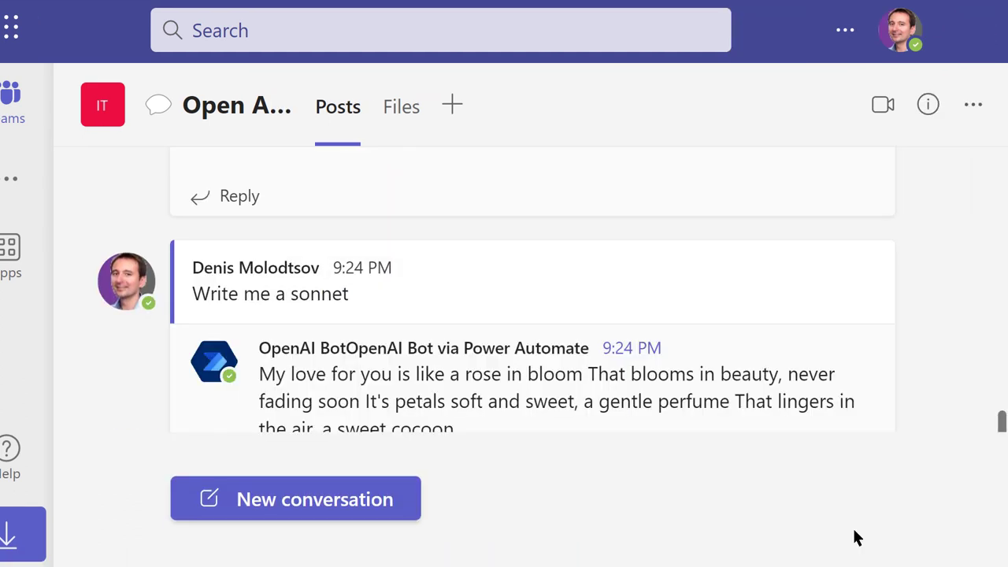
scroll(772, 401, "down", 1)
scroll(772, 405, "down", 1)
scroll(655, 386, "down", 1)
Step: Expand the bot's reply with See more and read the full sonnet
left_click(290, 351)
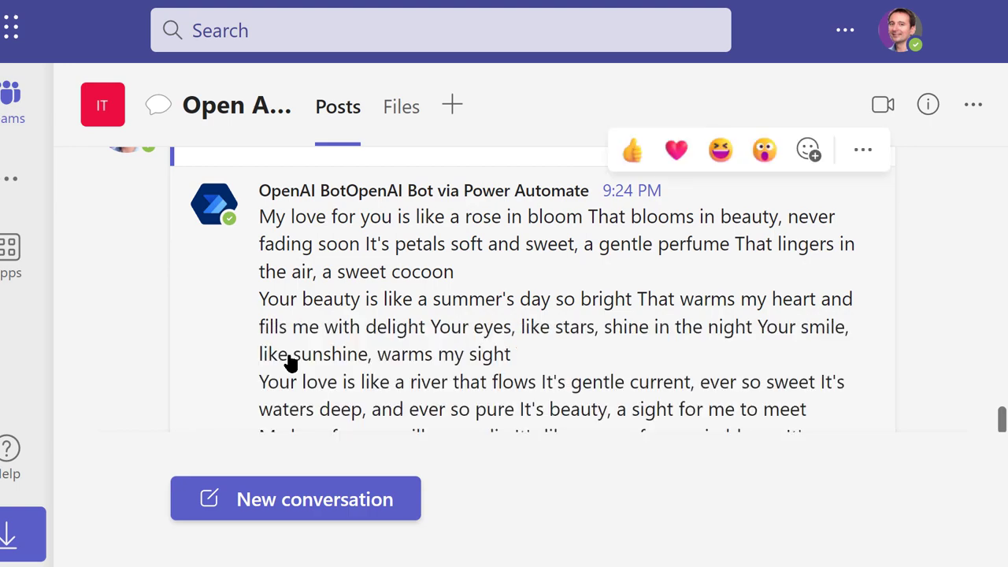
scroll(559, 344, "down", 1)
scroll(585, 338, "down", 1)
scroll(592, 330, "down", 1)
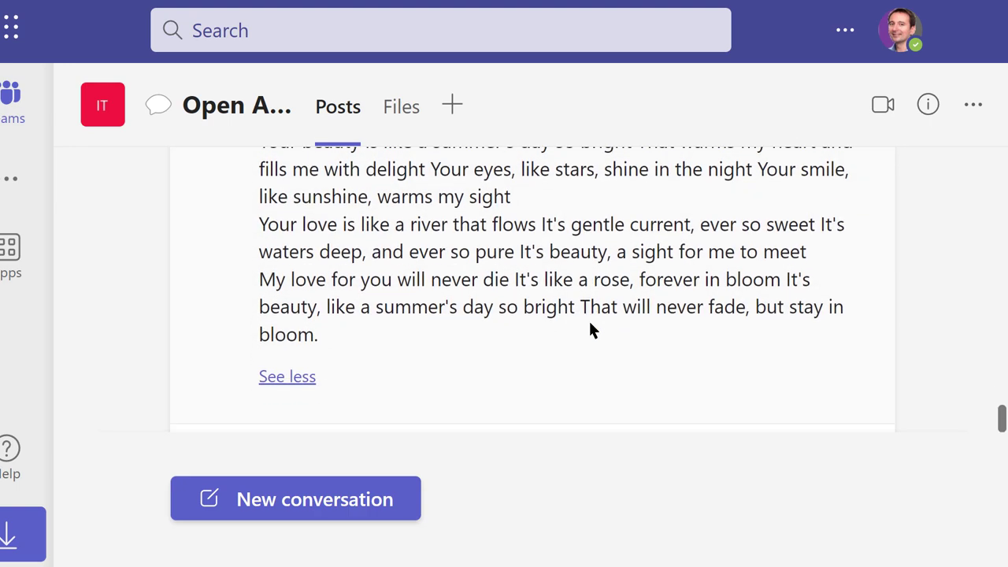
scroll(591, 331, "up", 1)
scroll(592, 332, "up", 1)
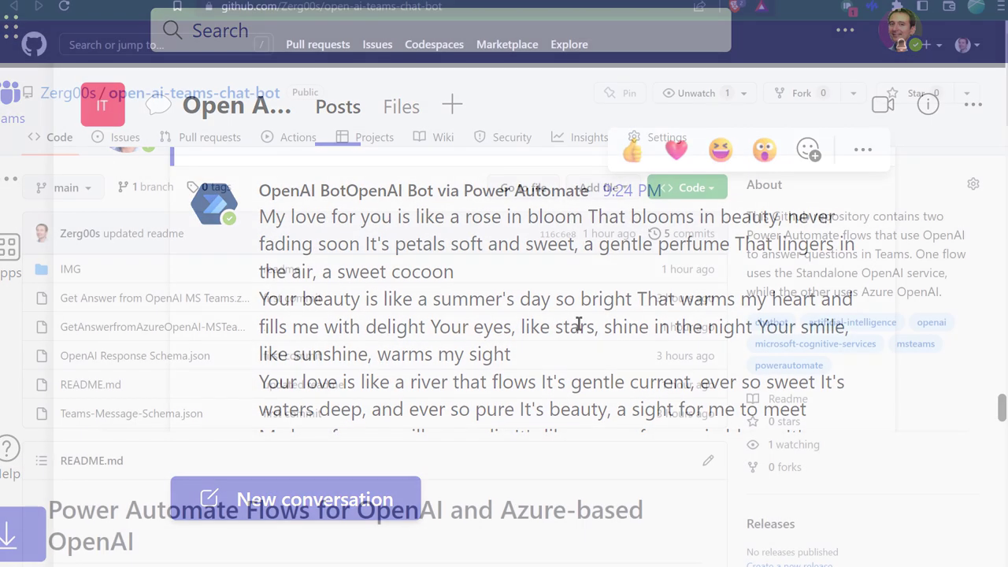
scroll(504, 315, "down", 1)
scroll(505, 315, "down", 1)
scroll(504, 315, "down", 1)
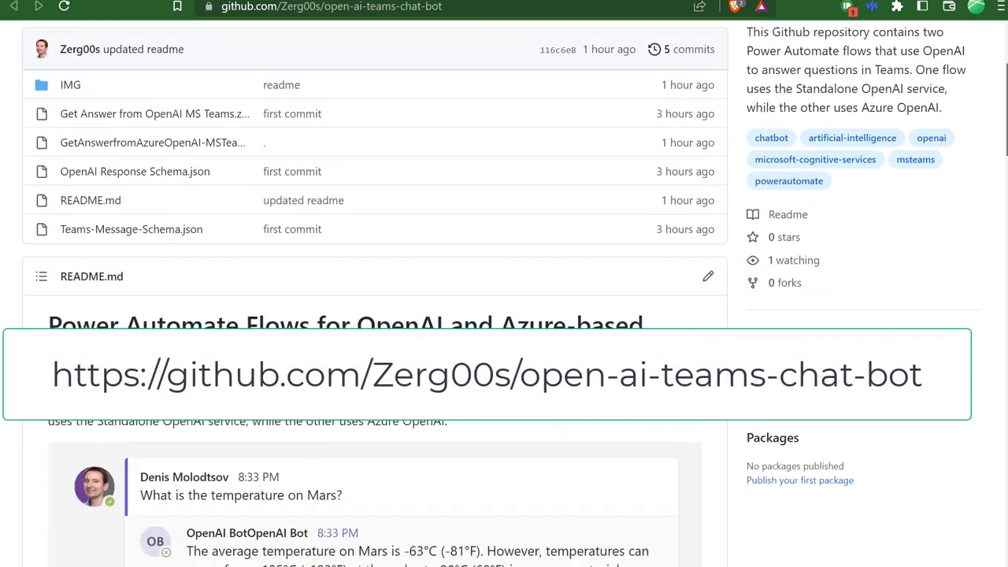
scroll(999, 197, "down", 3)
scroll(999, 197, "down", 5)
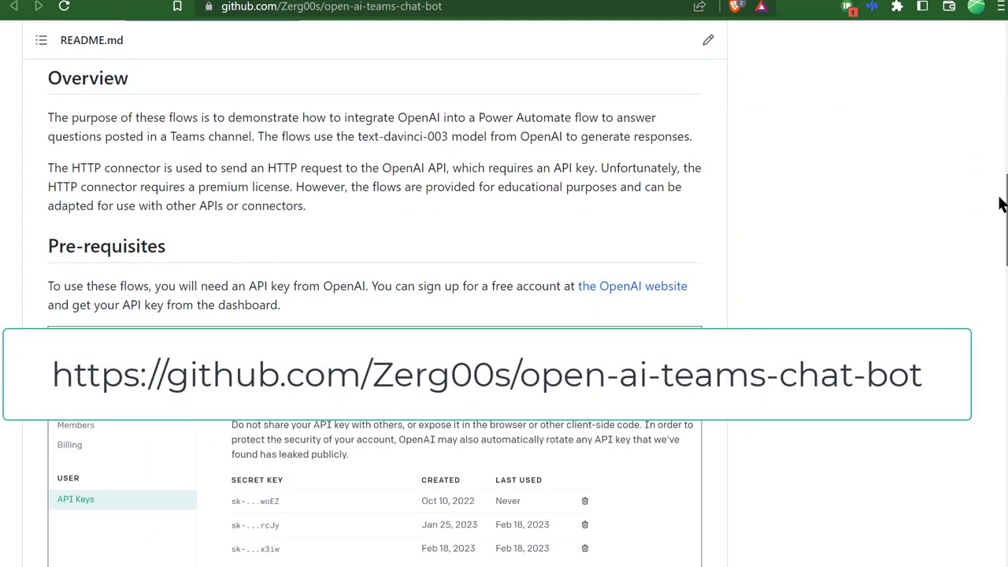
left_click_drag(999, 203, 993, 409)
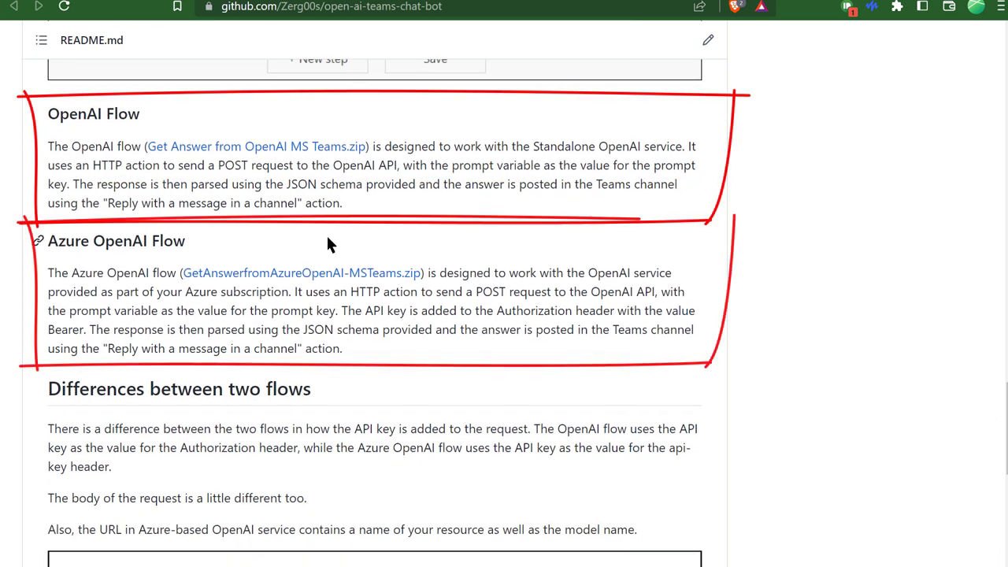